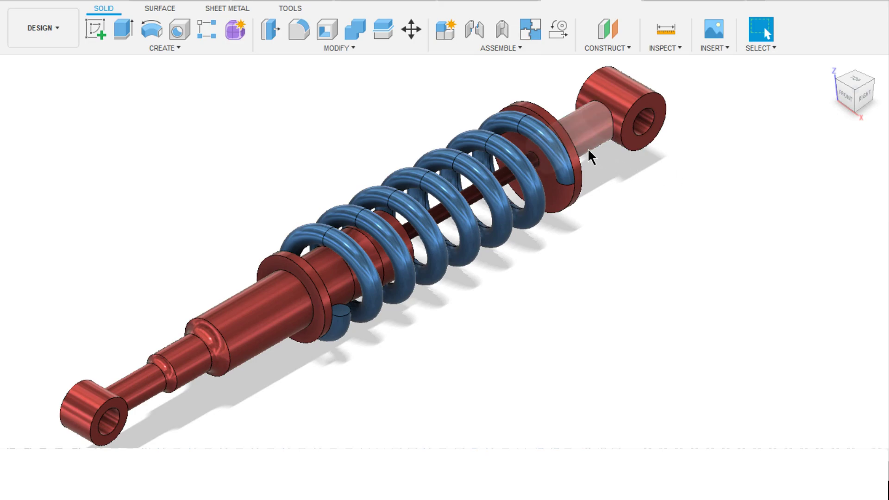
# - Revert the trial shift of the shock's upper end, and measure the distance between the two spring seat faces
pyautogui.moveTo(591, 158)
pyautogui.mouseDown()
pyautogui.moveTo(567, 175)
pyautogui.moveTo(581, 159)
pyautogui.moveTo(571, 174)
pyautogui.moveTo(593, 164)
pyautogui.mouseUp()
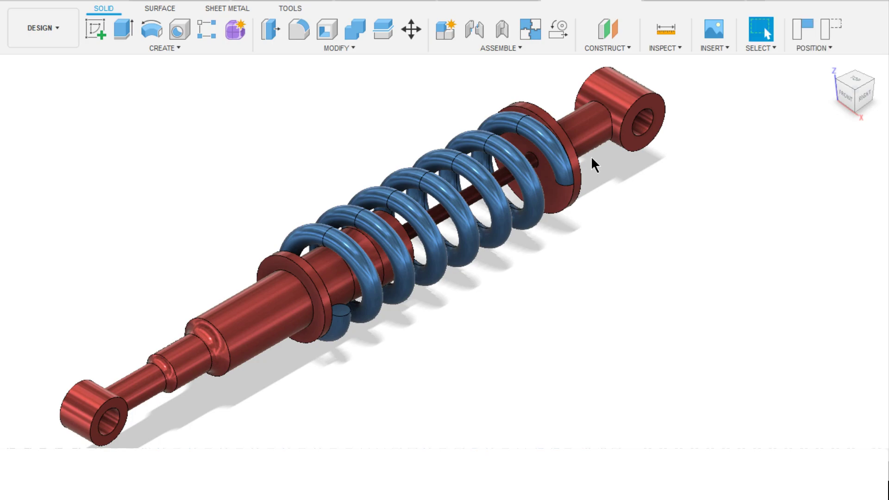
pyautogui.click(829, 44)
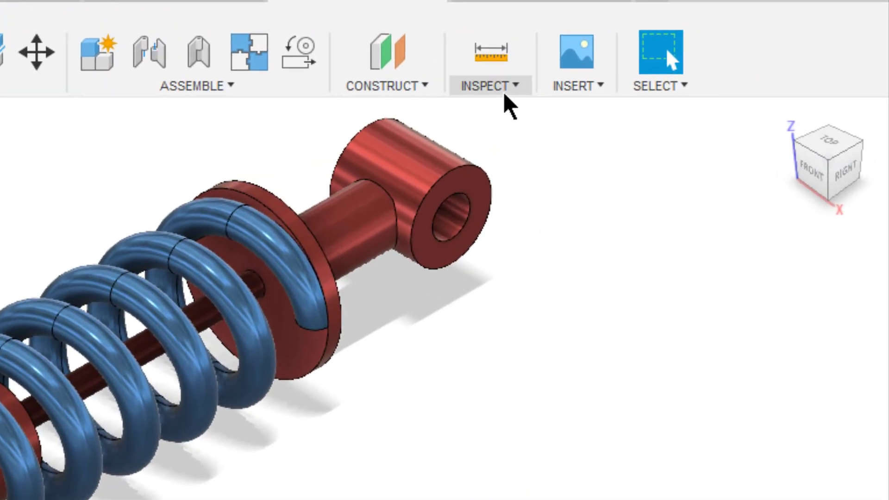
pyautogui.click(634, 59)
pyautogui.click(512, 113)
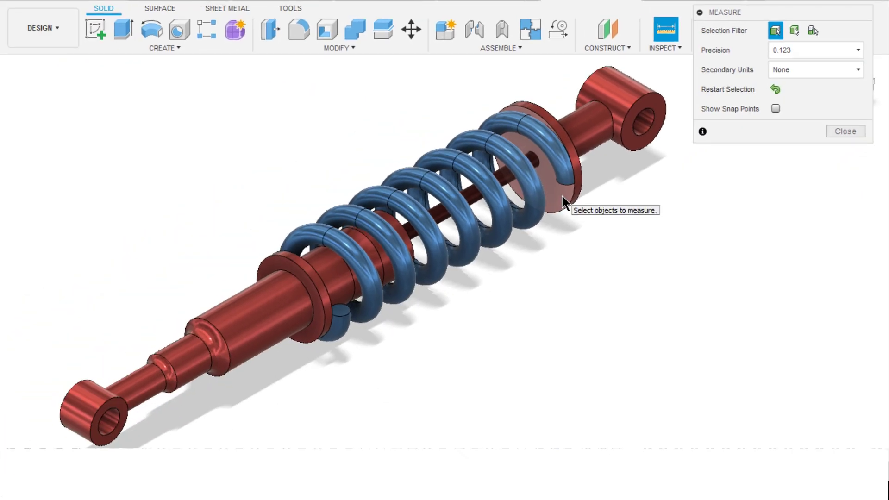
pyautogui.click(562, 196)
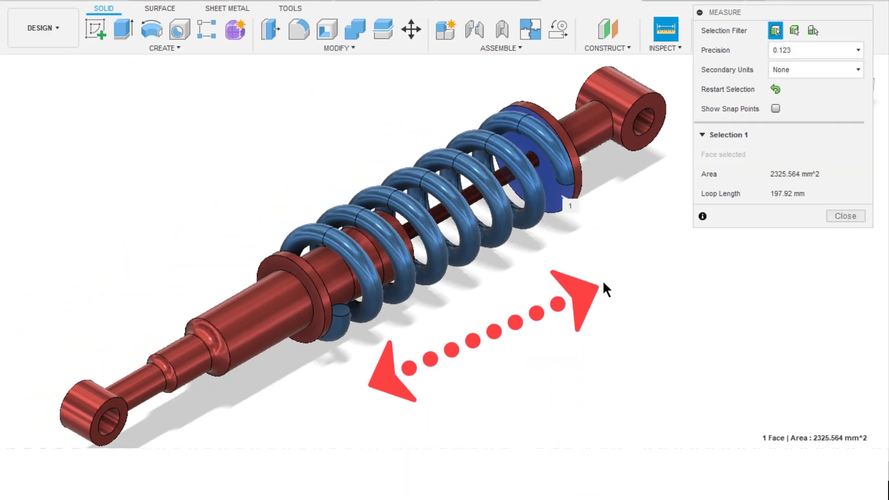
pyautogui.keyDown('shift'); pyautogui.moveTo(465, 319); pyautogui.dragTo(366, 234, button='middle'); pyautogui.keyUp('shift')
pyautogui.click(346, 199)
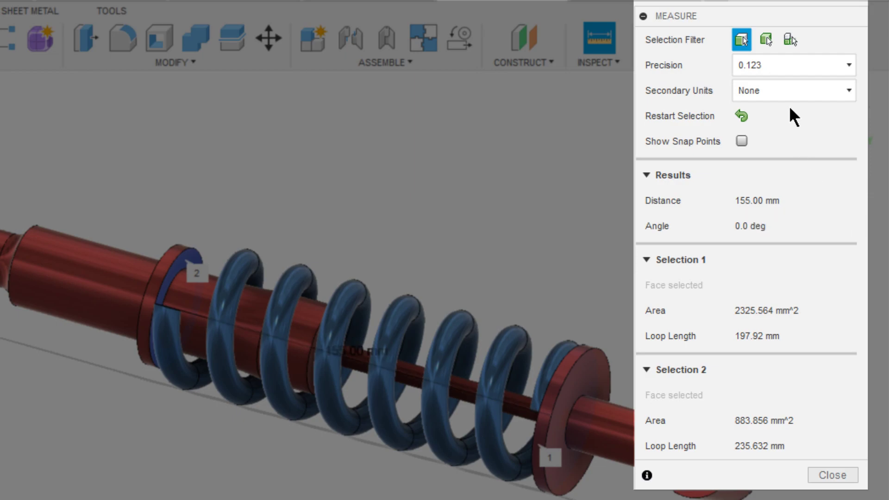
# - Set the measurement's secondary units to in and restart the selection on the shaft-side spring seat flange
pyautogui.click(787, 91)
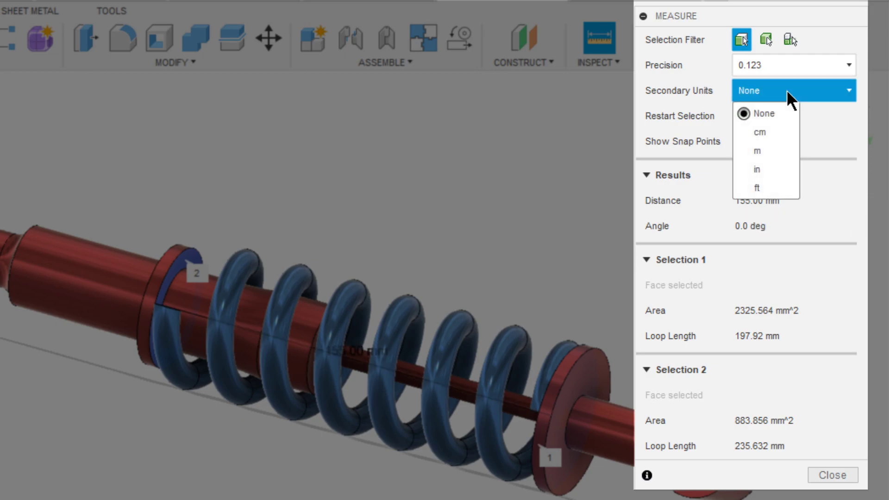
pyautogui.click(773, 166)
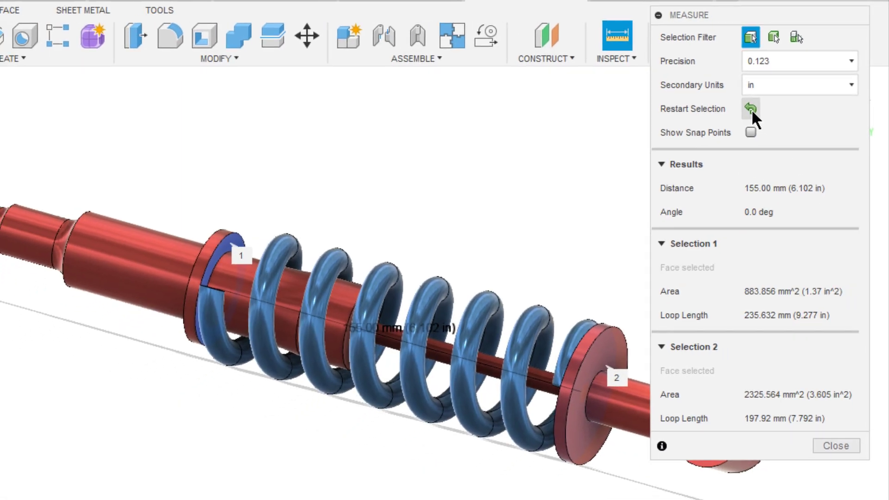
pyautogui.click(741, 116)
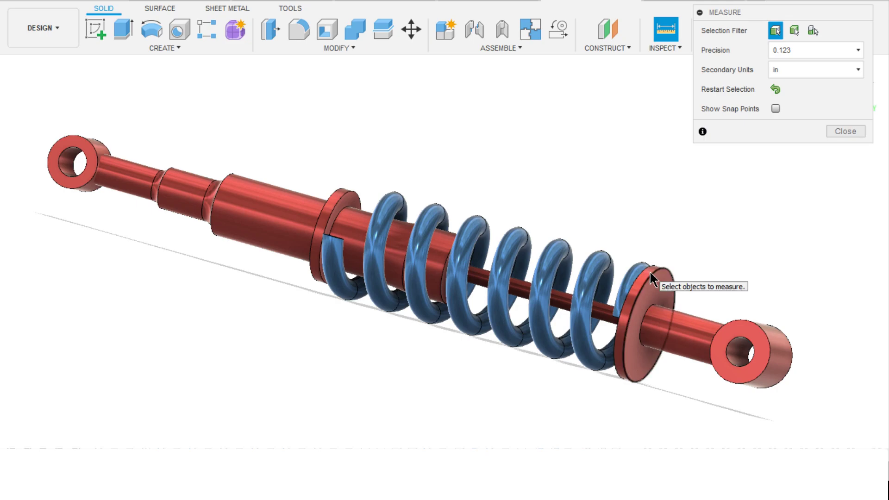
pyautogui.click(650, 272)
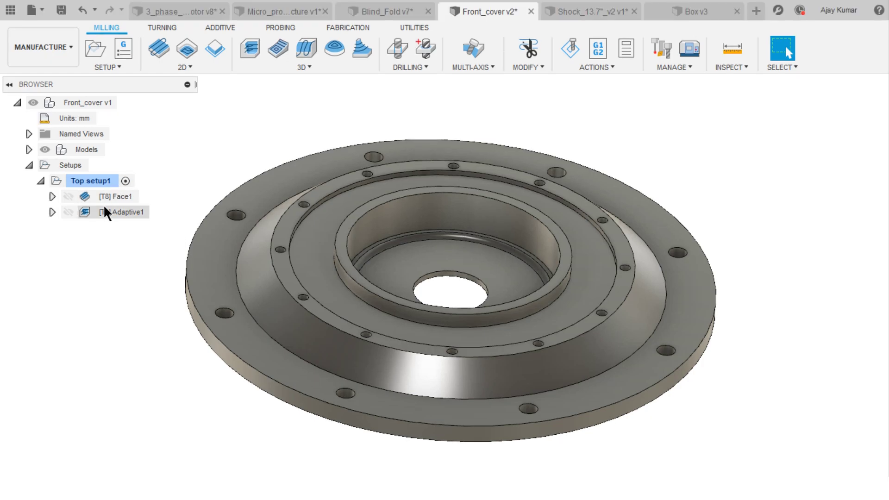
# - Open the [T6] Adaptive1 operation under Top setup1 for editing, at its passes settings
pyautogui.click(105, 194)
pyautogui.rightClick(107, 210)
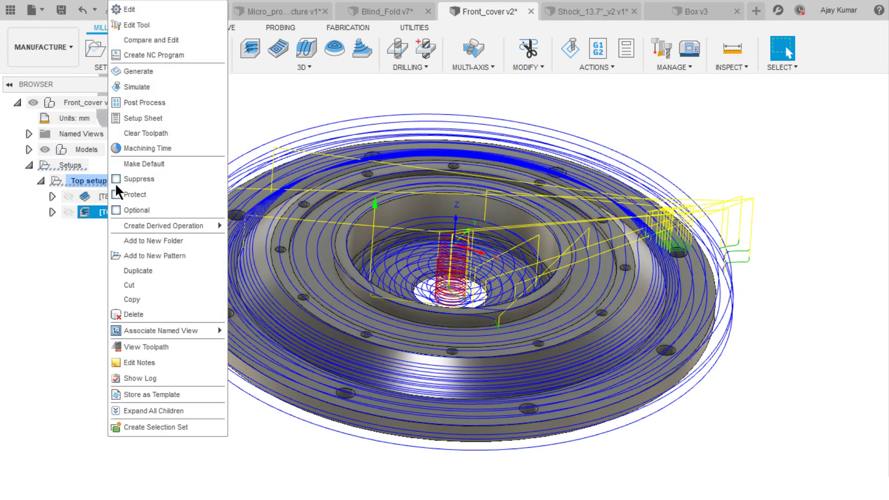
pyautogui.click(128, 9)
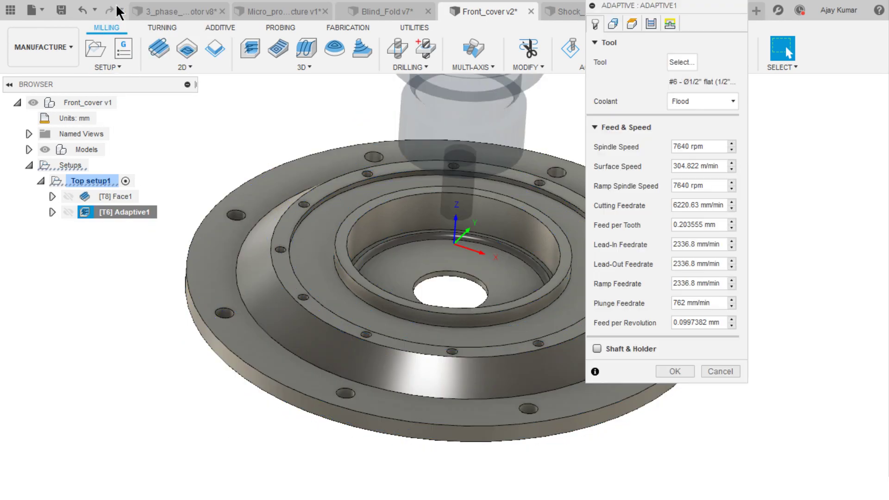
pyautogui.click(650, 24)
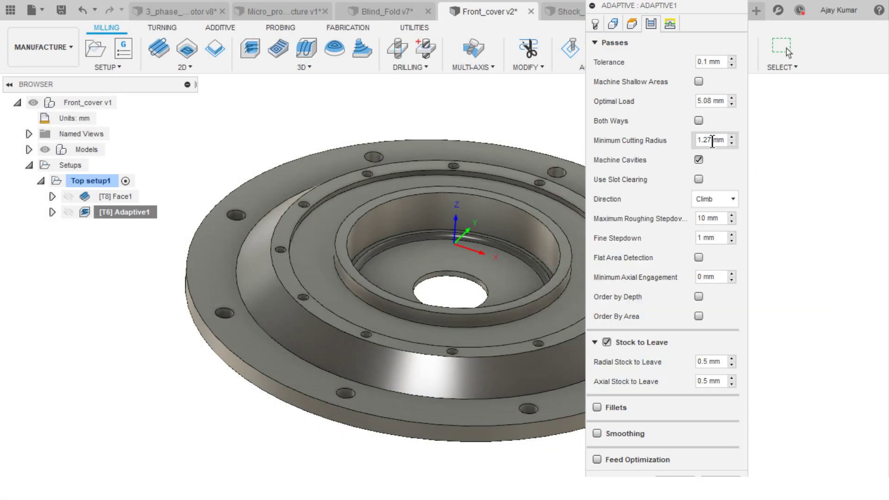
# - Edit the minimum cutting radius expression, changing the factor multiplying tool_diameter to give 3.175 mm
pyautogui.rightClick(712, 142)
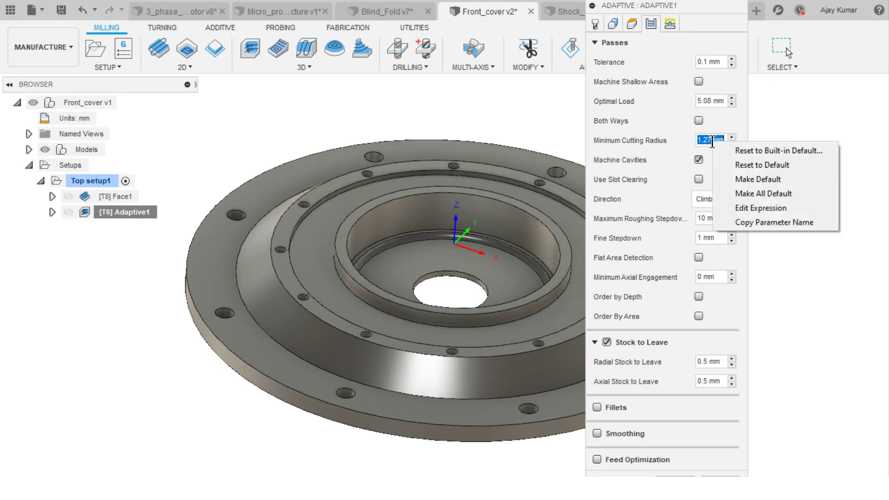
pyautogui.click(740, 208)
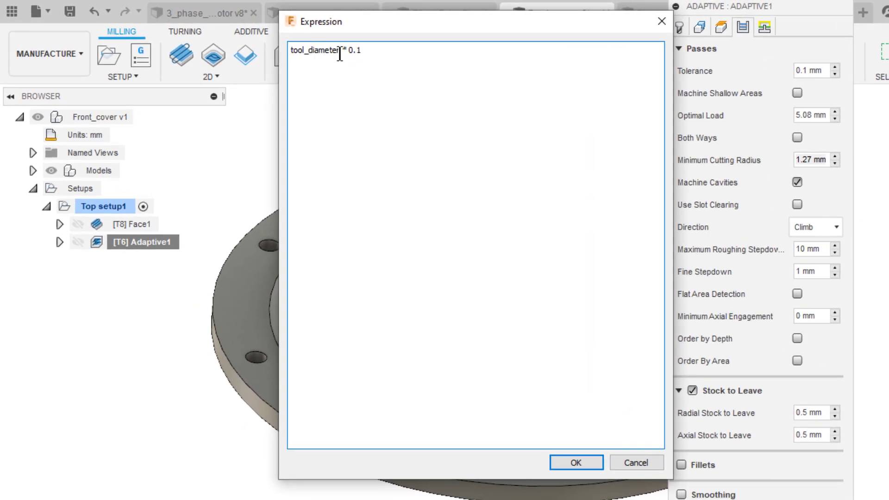
pyautogui.click(364, 50)
pyautogui.click(597, 466)
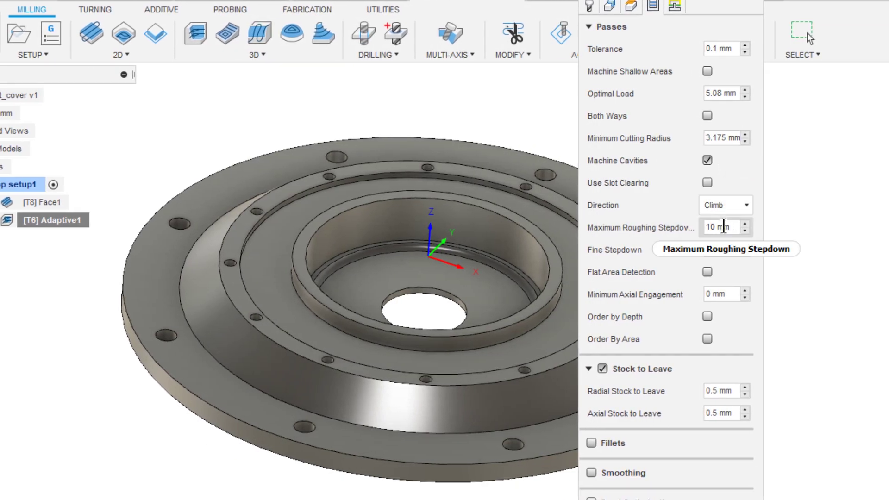
# - Replace the maximum roughing stepdown expression with a fraction of tool_overallLength that gives 9.525 mm
pyautogui.rightClick(724, 227)
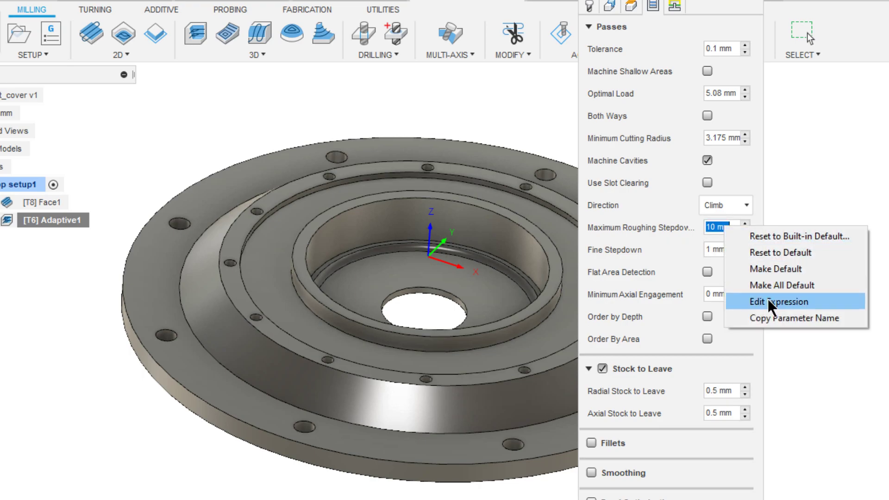
pyautogui.click(767, 299)
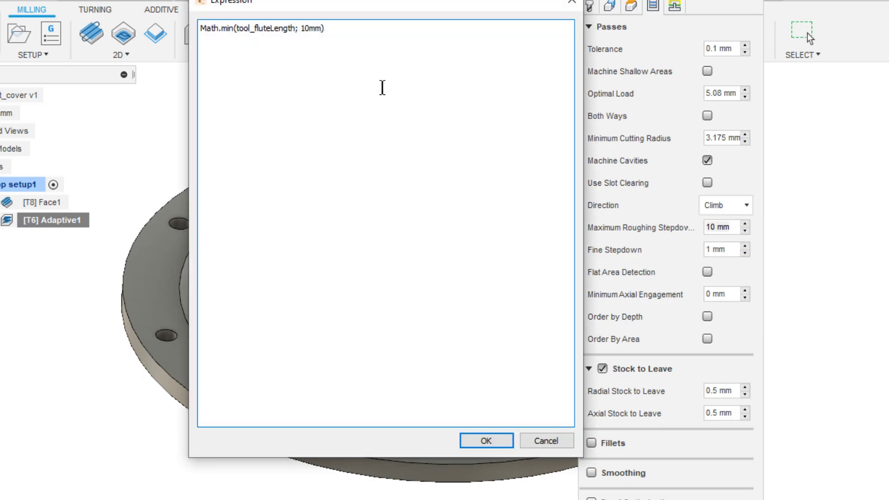
pyautogui.click(310, 29)
pyautogui.moveTo(349, 30); pyautogui.dragTo(176, 24)
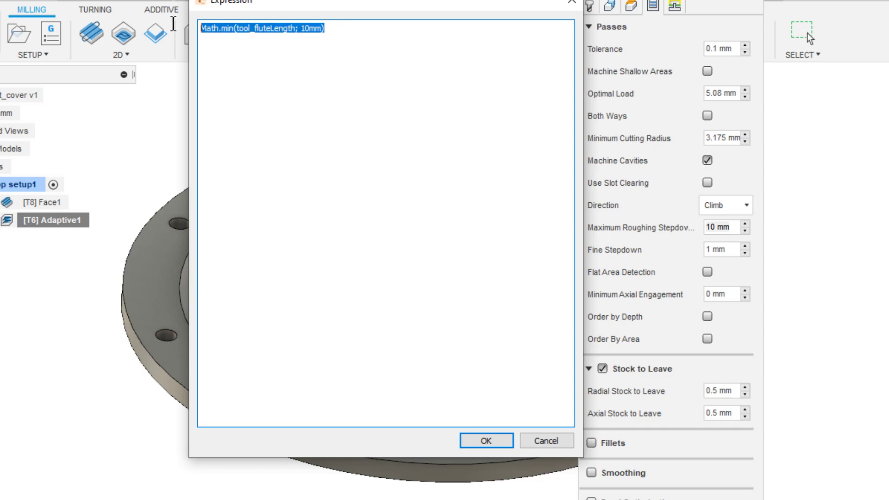
pyautogui.write('tool')
pyautogui.scroll(-5, 253, 84)
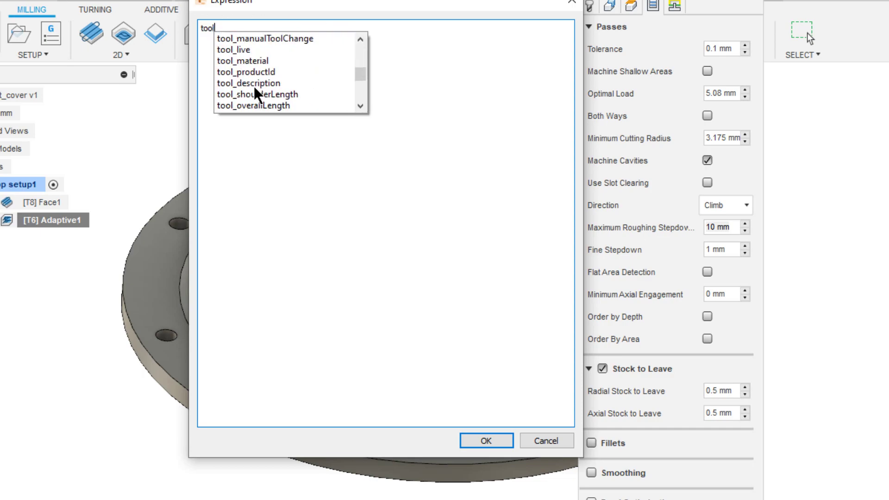
pyautogui.click(267, 40)
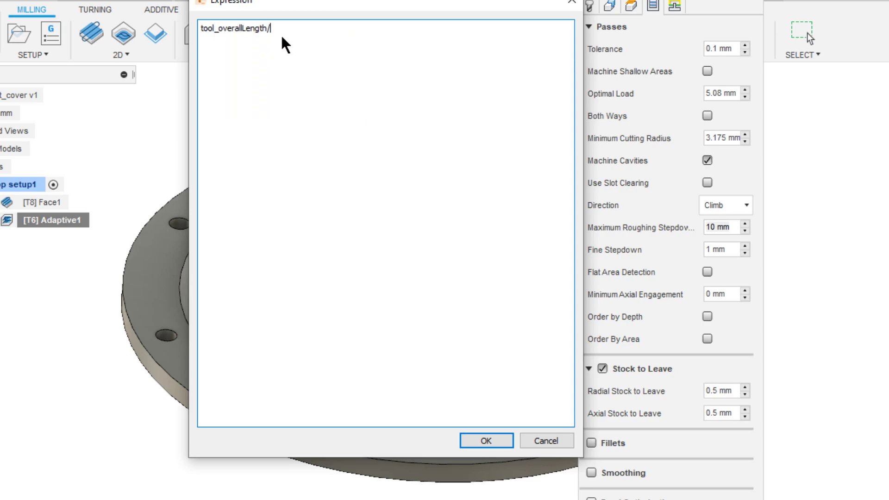
pyautogui.click(486, 441)
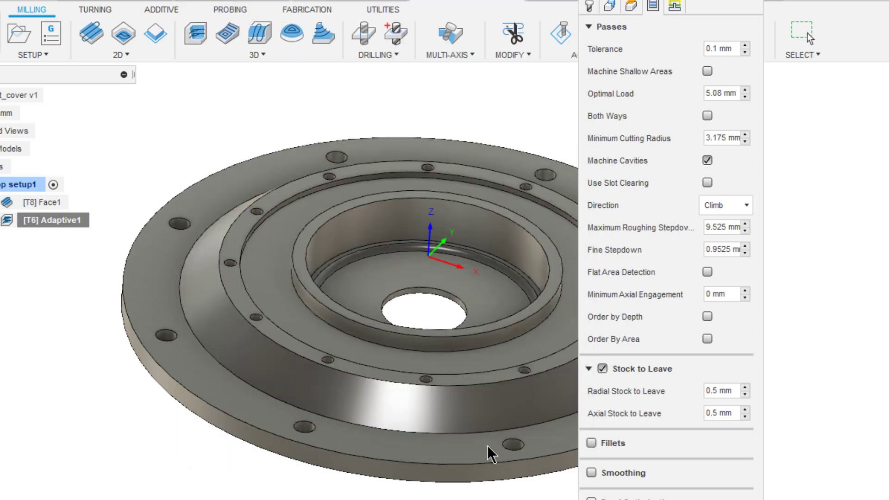
# - Make the current fine stepdown and minimum cutting radius the defaults for adaptive operations
pyautogui.moveTo(663, 15); pyautogui.dragTo(656, 6)
pyautogui.click(736, 274)
pyautogui.rightClick(736, 274)
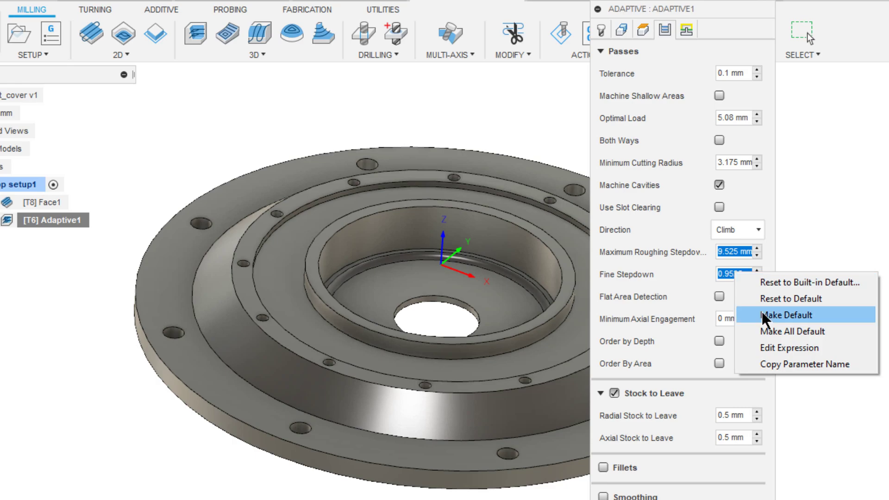
pyautogui.click(762, 314)
pyautogui.rightClick(737, 163)
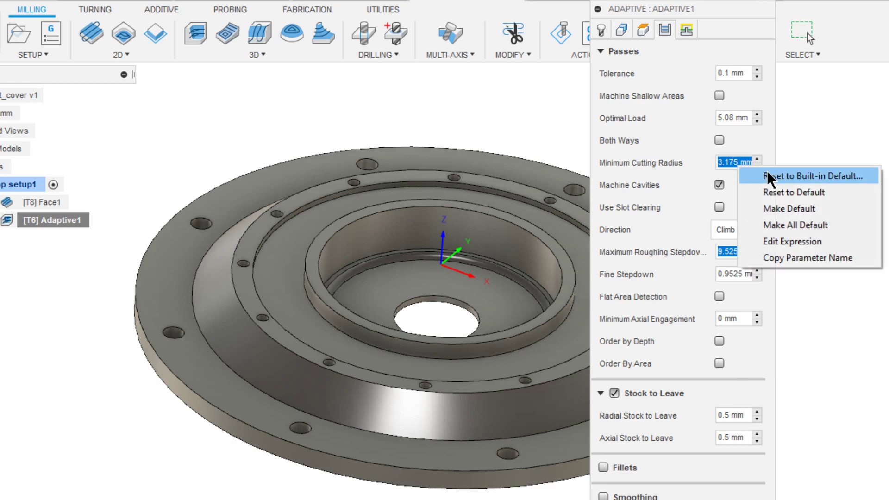
pyautogui.click(783, 206)
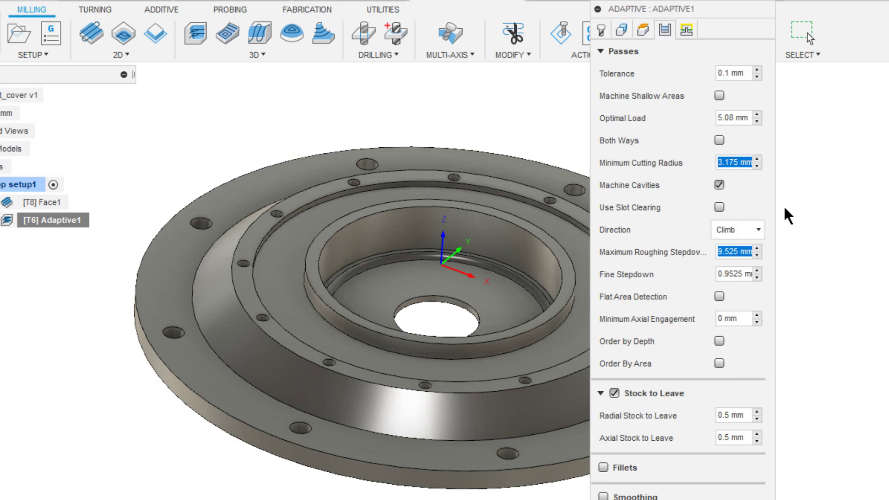
# - Reset the maximum roughing and fine stepdowns to their defaults, and the minimum cutting radius to its built-in default
pyautogui.click(736, 248)
pyautogui.rightClick(737, 249)
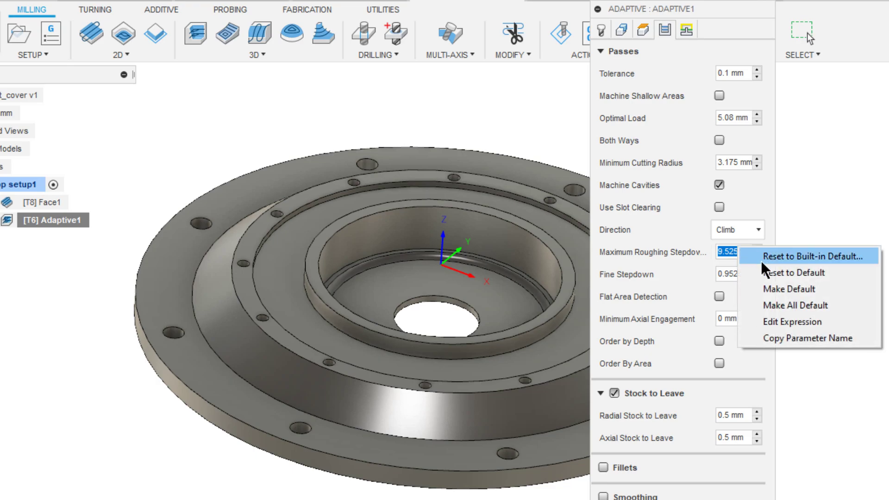
pyautogui.click(762, 268)
pyautogui.click(735, 273)
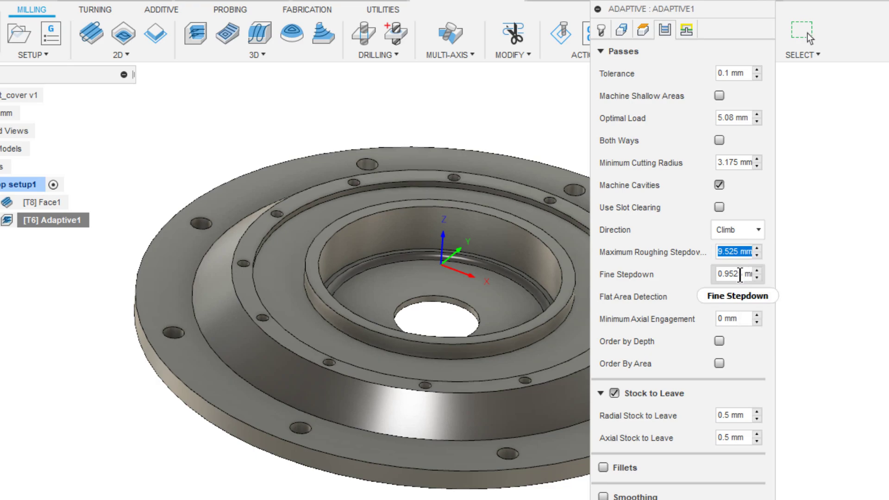
pyautogui.rightClick(739, 274)
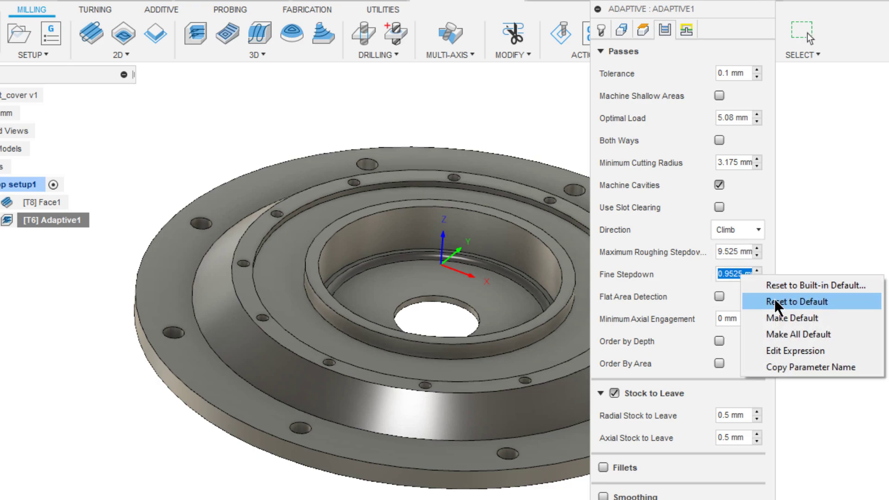
pyautogui.click(776, 301)
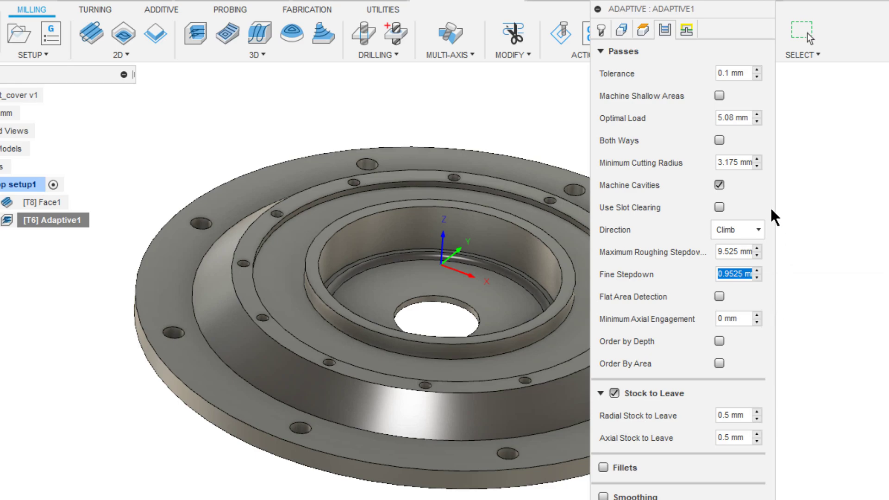
pyautogui.rightClick(740, 162)
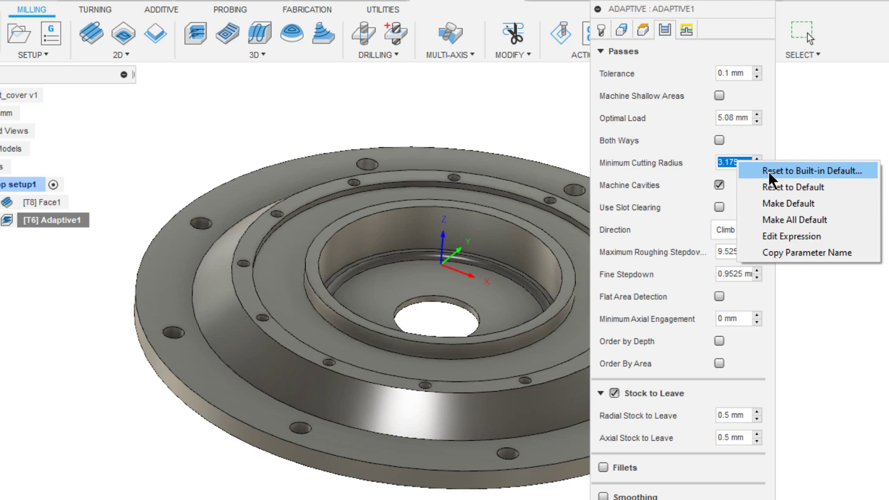
pyautogui.click(768, 171)
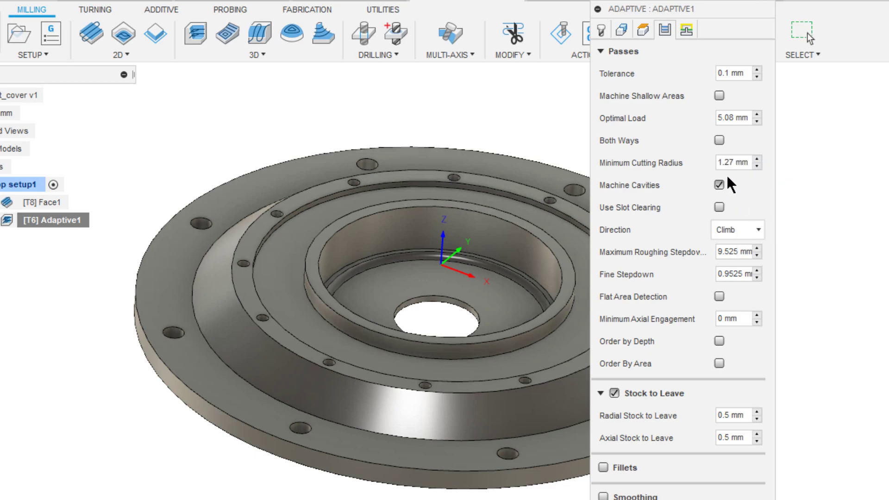
# - Set the minimum cutting radius expression to tool_diameter * 0.2 and make it the default
pyautogui.rightClick(740, 162)
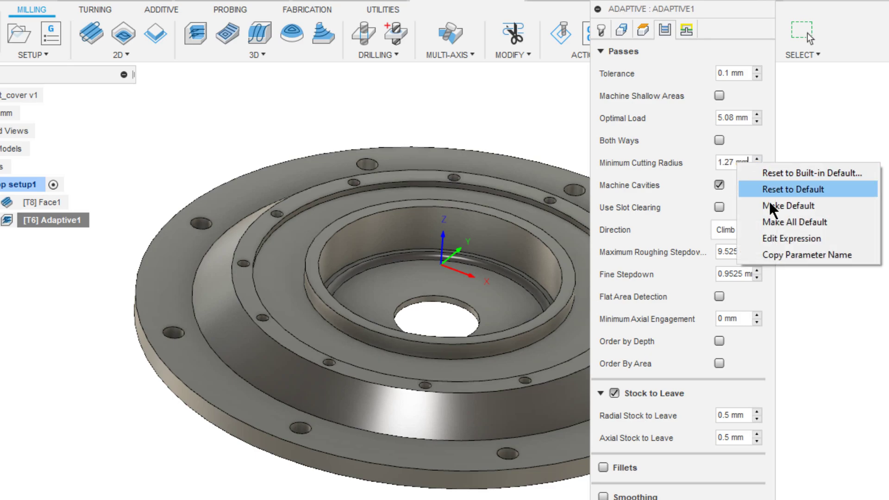
pyautogui.click(779, 235)
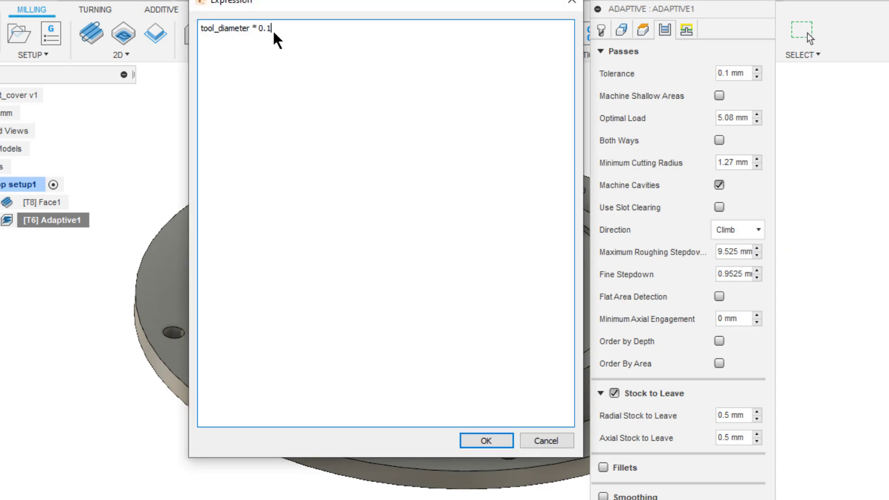
pyautogui.write('2')
pyautogui.click(485, 442)
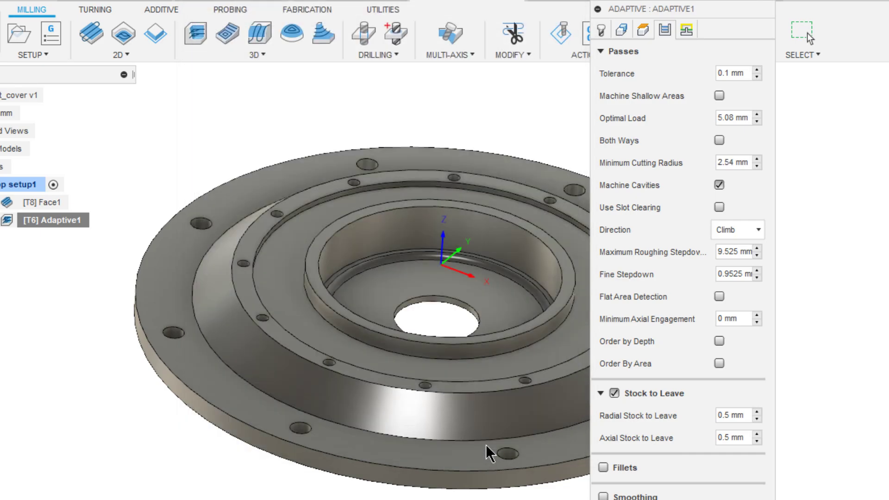
pyautogui.rightClick(728, 163)
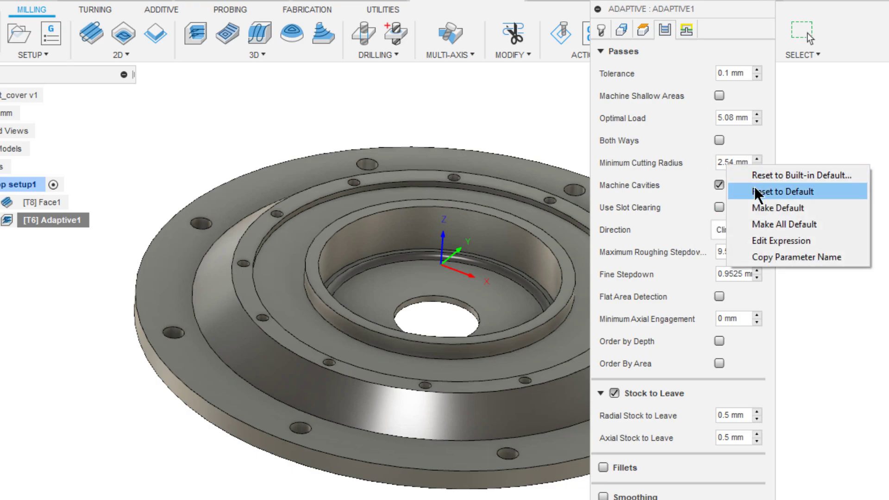
pyautogui.click(761, 208)
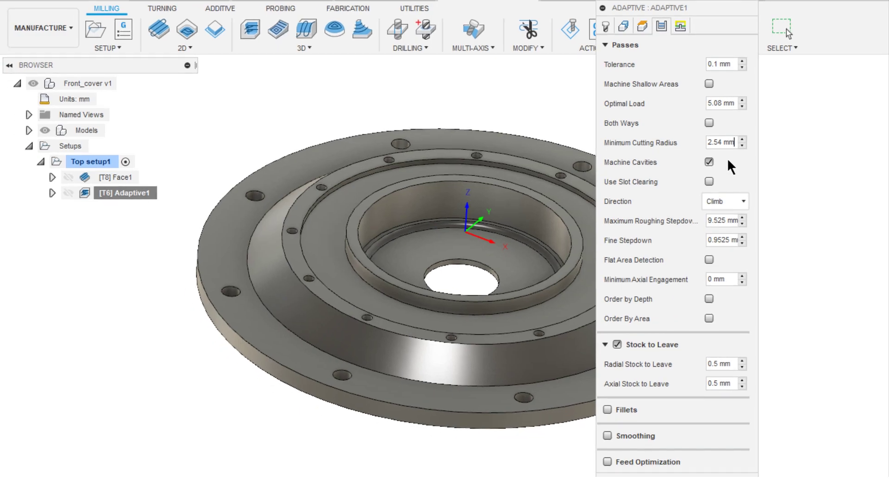
# - Accept the adaptive operation's settings and export the operation defaults to the Desktop as Defaults.f3dhsm-defaults
pyautogui.click(604, 344)
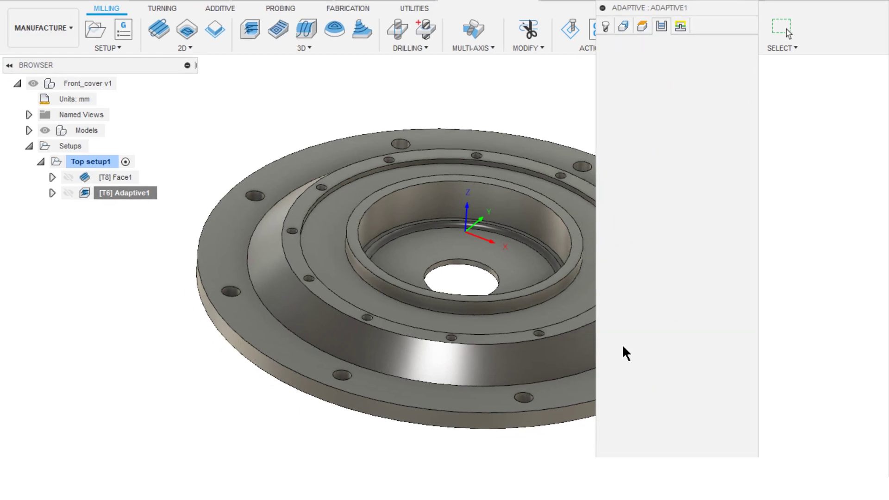
pyautogui.click(675, 460)
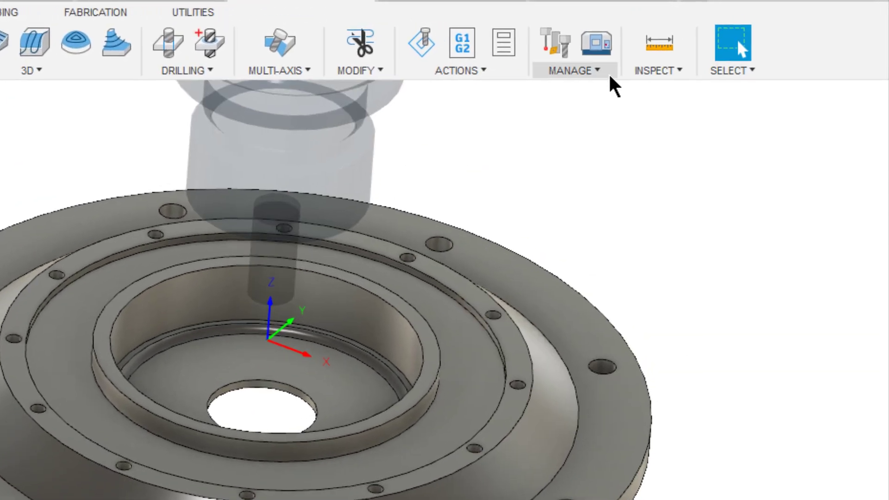
pyautogui.click(608, 71)
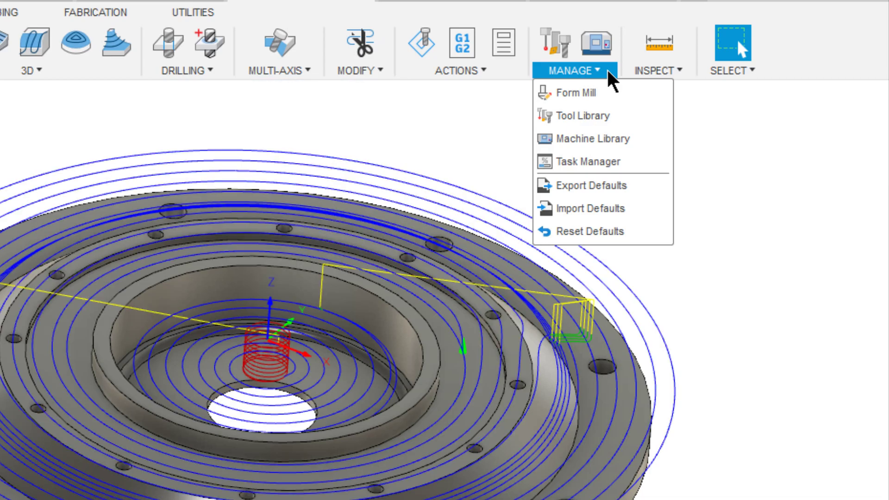
pyautogui.click(590, 185)
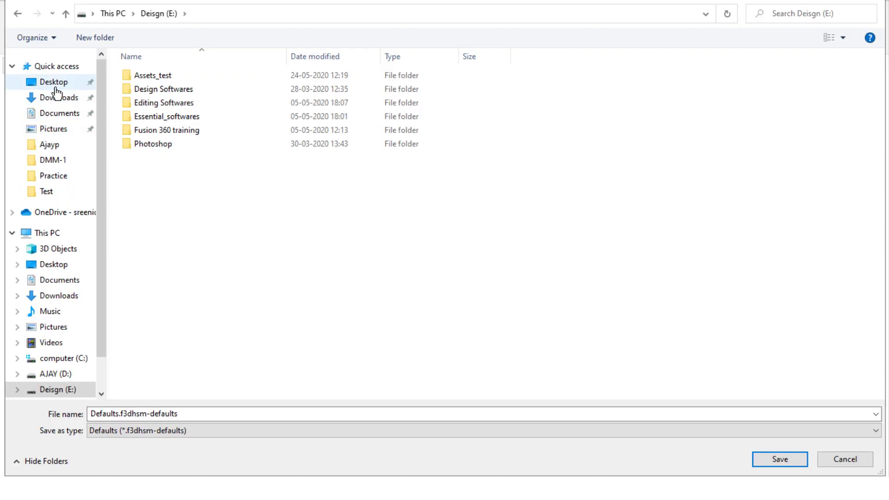
pyautogui.click(55, 87)
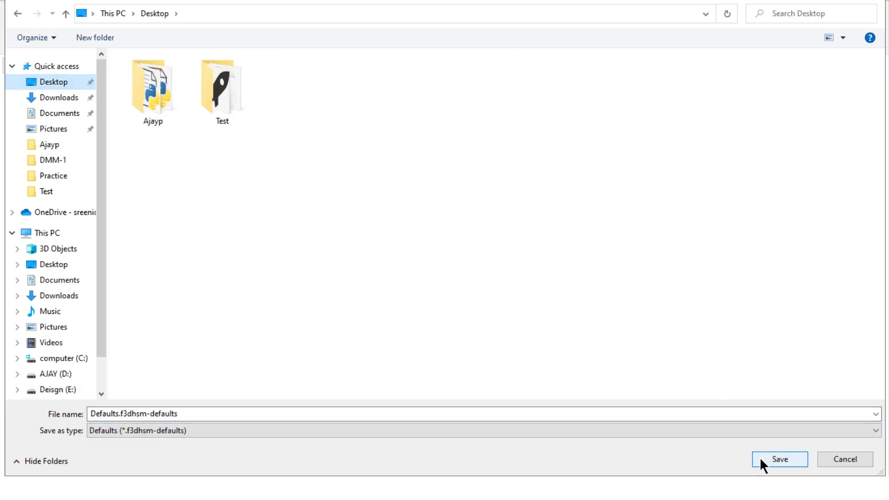
pyautogui.click(779, 458)
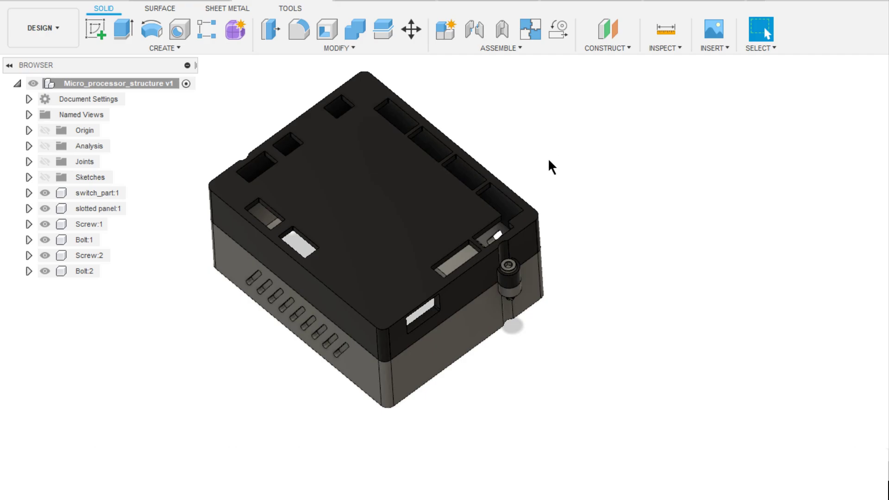
# - Bring the Micro_processor_structure design into the Manufacture workspace and import the exported defaults file
pyautogui.keyDown('shift'); pyautogui.moveTo(551, 166); pyautogui.dragTo(612, 107, button='middle'); pyautogui.keyUp('shift')
pyautogui.click(43, 27)
pyautogui.click(24, 151)
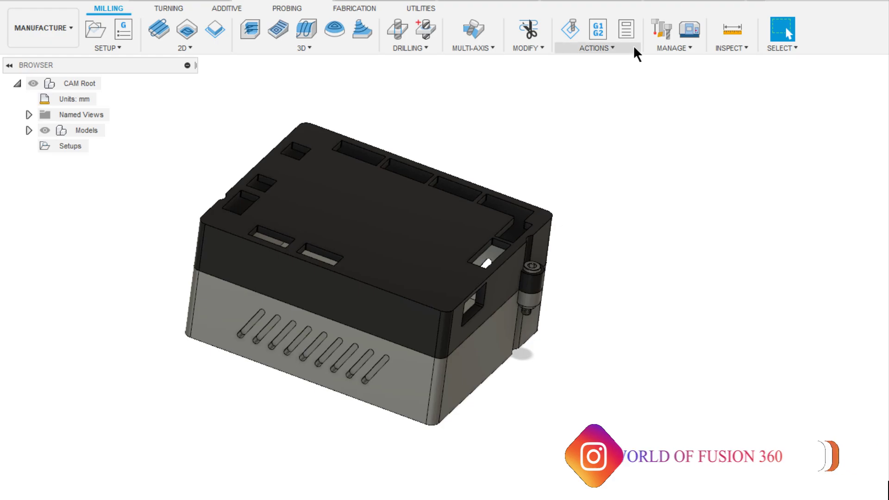
pyautogui.click(668, 48)
pyautogui.click(678, 142)
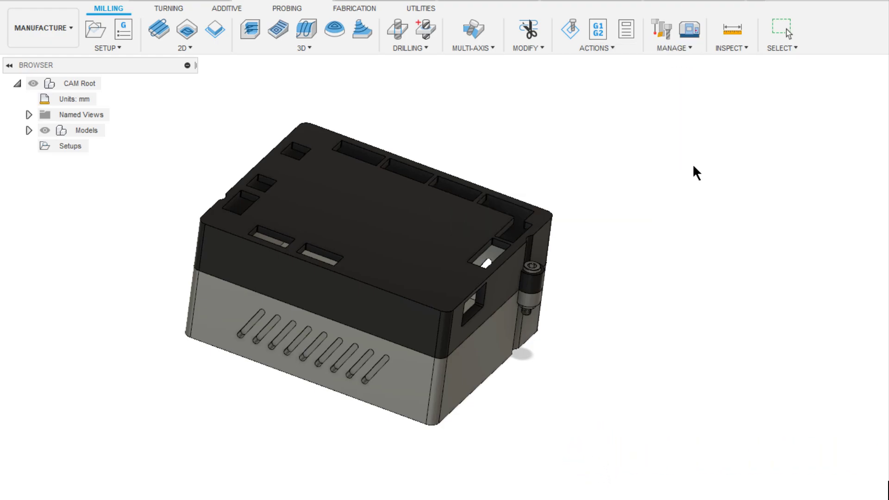
pyautogui.doubleClick(301, 77)
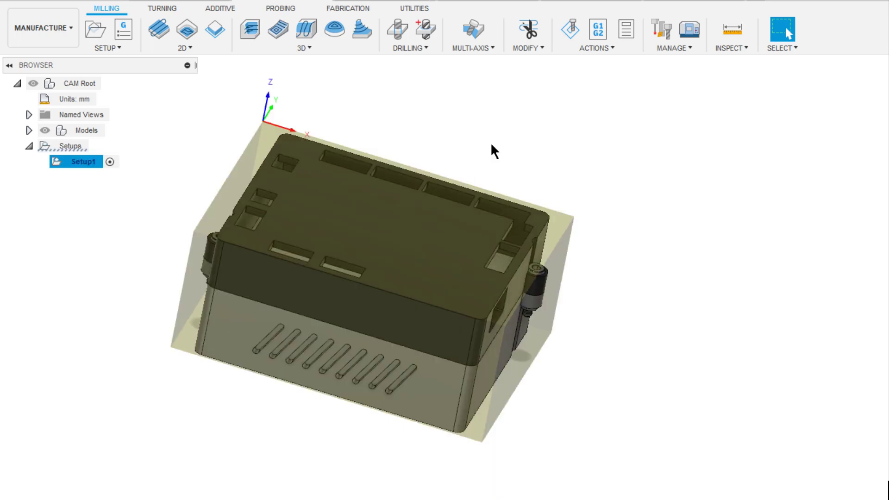
# - Start a 3D adaptive operation in Setup1 and inspect the expression behind its minimum cutting radius
pyautogui.click(251, 29)
pyautogui.click(649, 3)
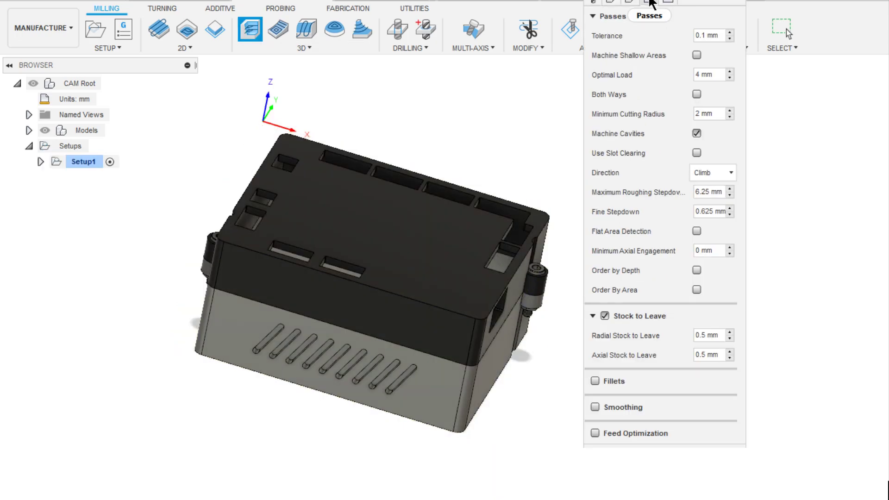
pyautogui.rightClick(706, 114)
pyautogui.click(761, 182)
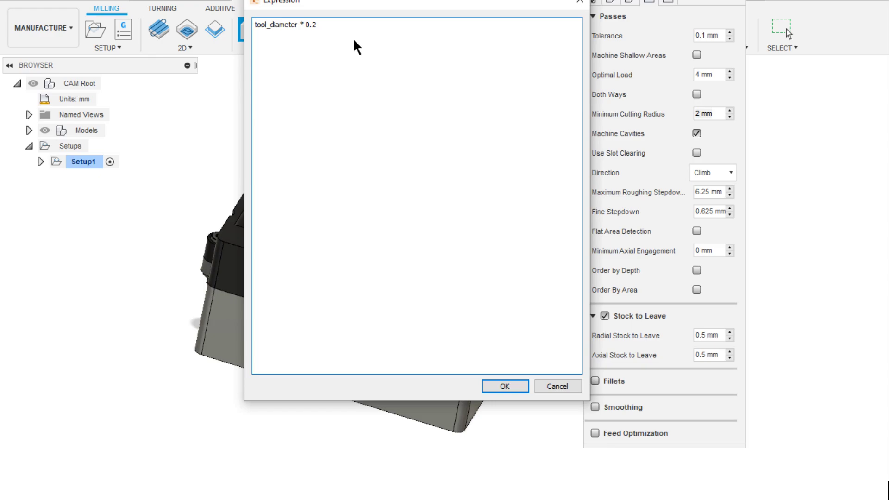
pyautogui.click(506, 387)
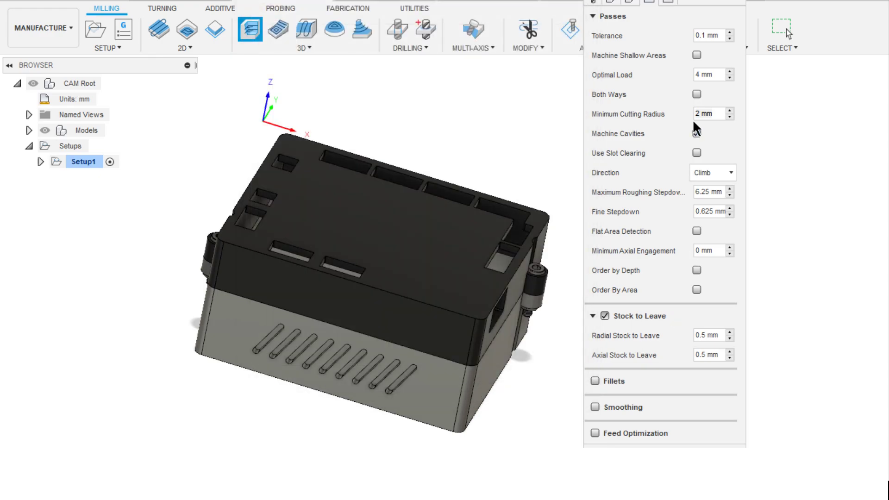
# - Reset the minimum cutting radius and the maximum roughing stepdown to their built-in defaults
pyautogui.rightClick(701, 114)
pyautogui.click(780, 121)
pyautogui.rightClick(714, 192)
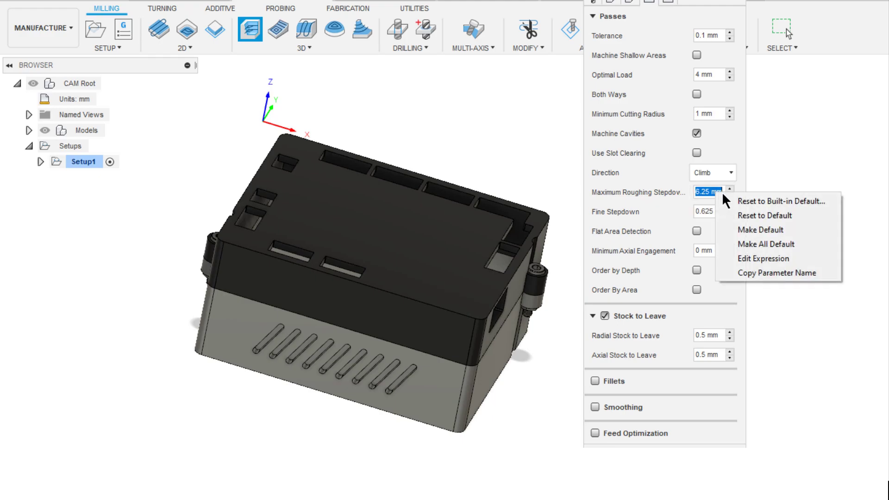
pyautogui.click(741, 198)
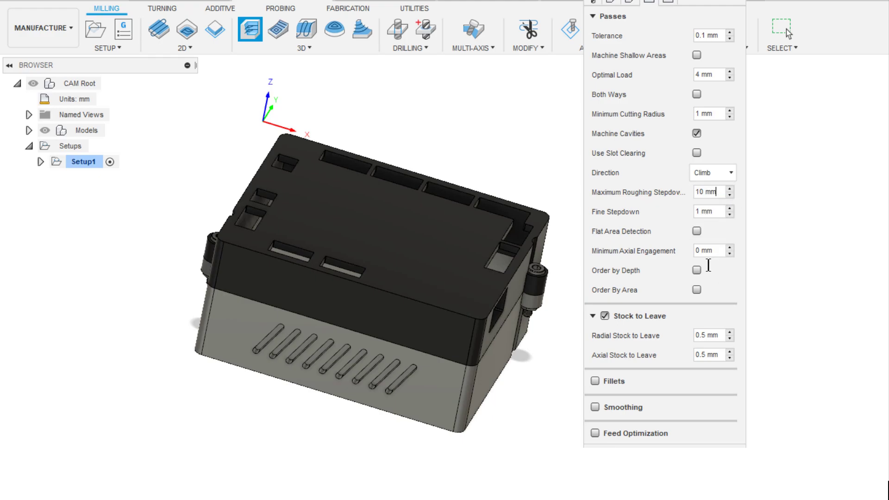
pyautogui.press('Escape')
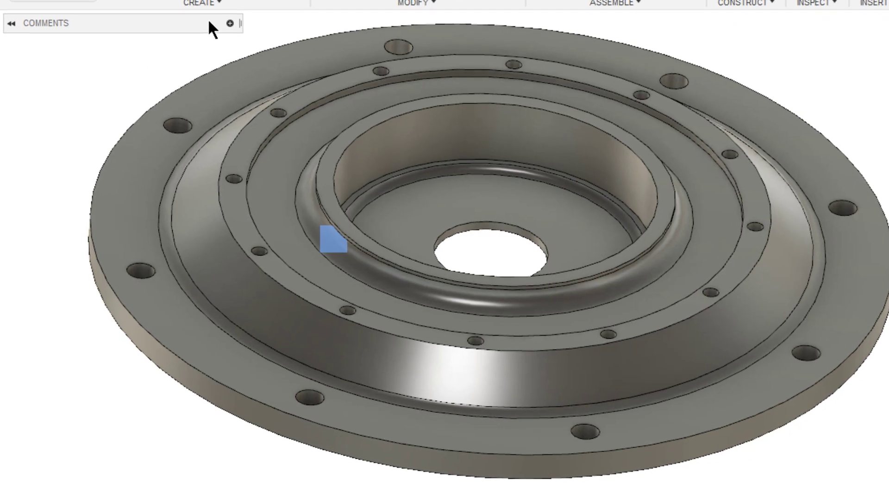
# - Post a comment with a snapshot of the two highlighted fillet faces, reading "0.2" fillet to be considered for machining"
pyautogui.click(230, 23)
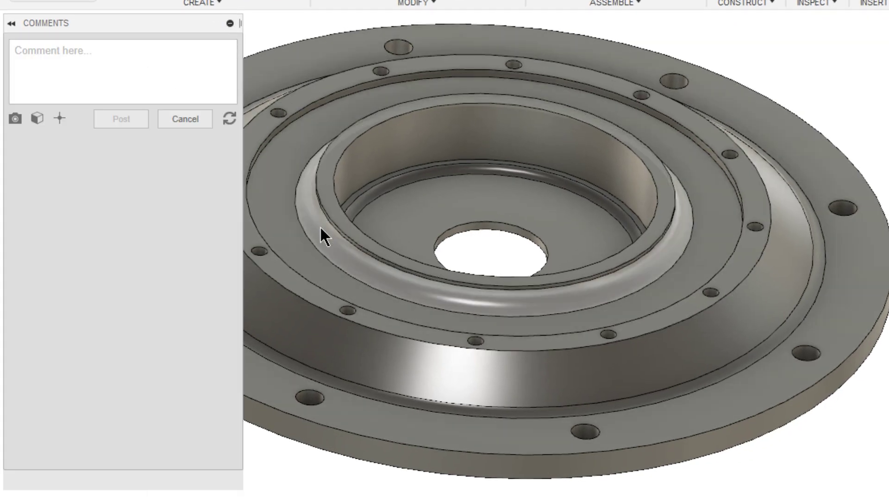
pyautogui.click(375, 286)
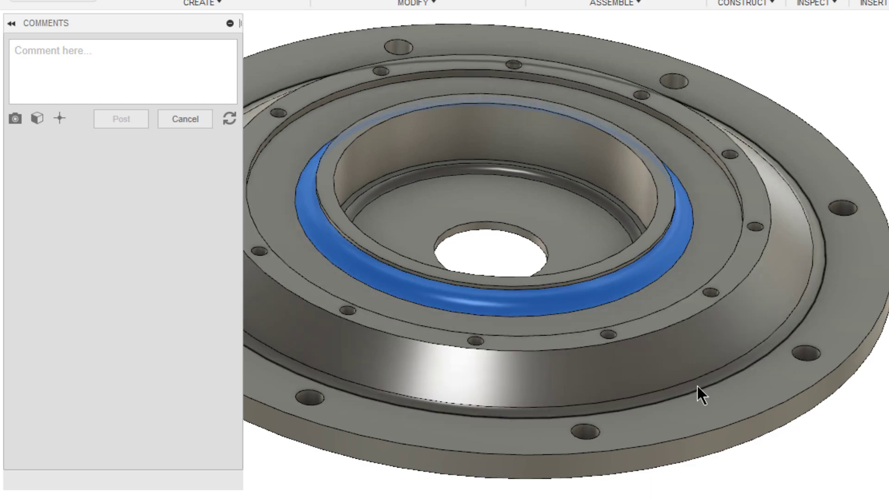
pyautogui.keyDown('ctrl'); pyautogui.click(696, 384); pyautogui.keyUp('ctrl')
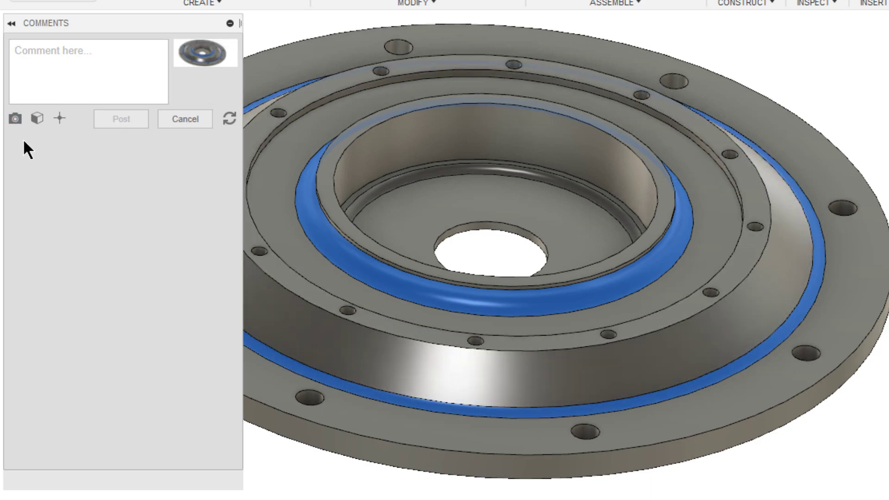
pyautogui.click(91, 76)
pyautogui.write('0.2" fillet to be considered for')
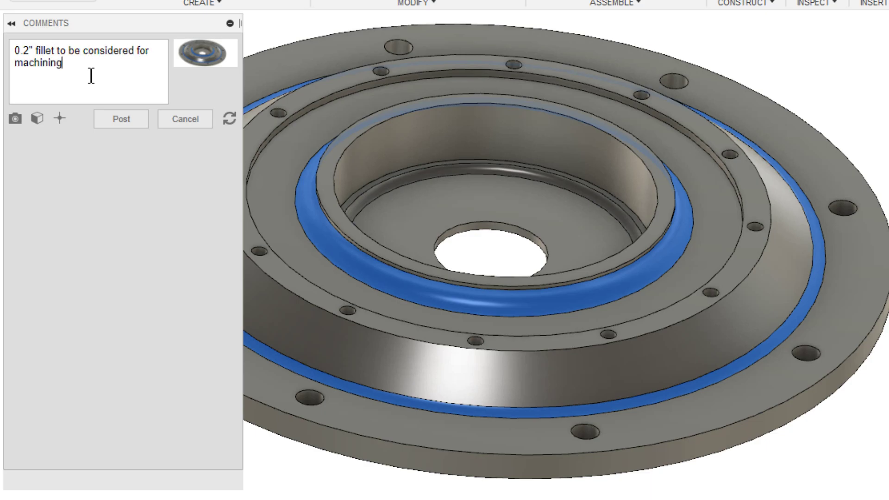
pyautogui.click(144, 119)
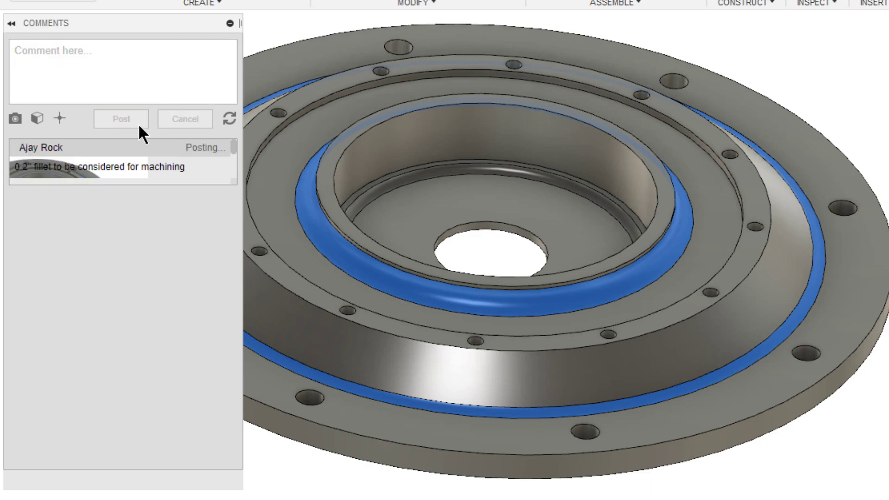
pyautogui.click(229, 23)
# - Delete the fillet around the raised inner ring and the fillet at the foot of the sloped wall
pyautogui.click(170, 63)
pyautogui.click(335, 243)
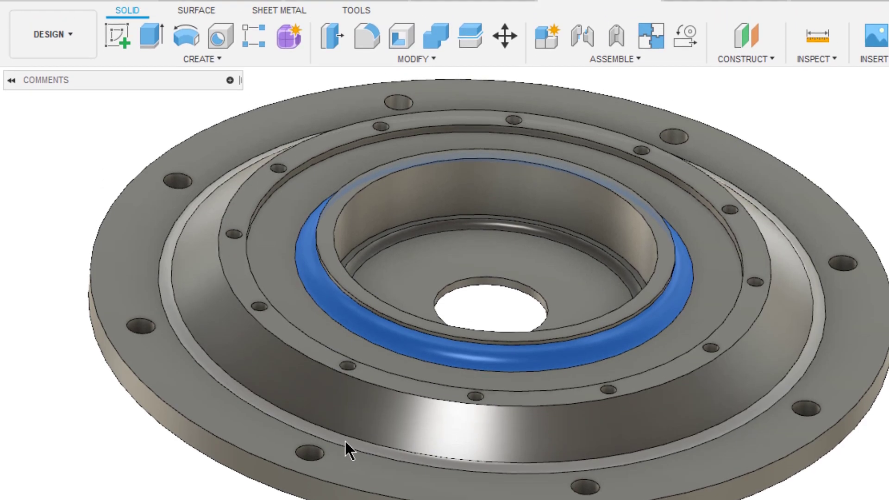
pyautogui.click(344, 417)
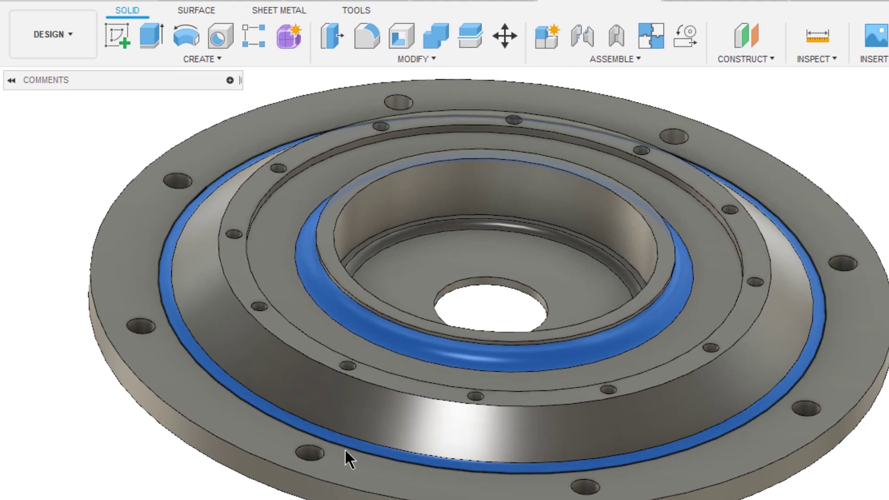
pyautogui.press('Delete')
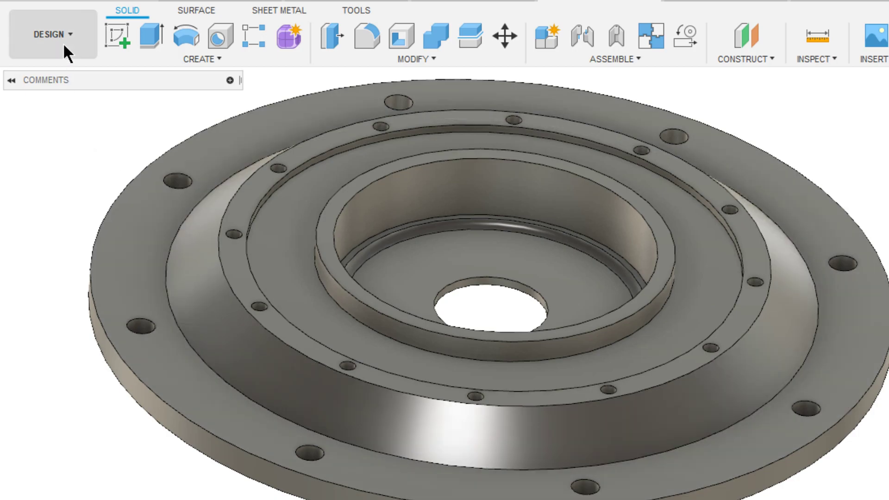
# - Switch to the Manufacture workspace and review the fillet comment posted on the design
pyautogui.click(63, 43)
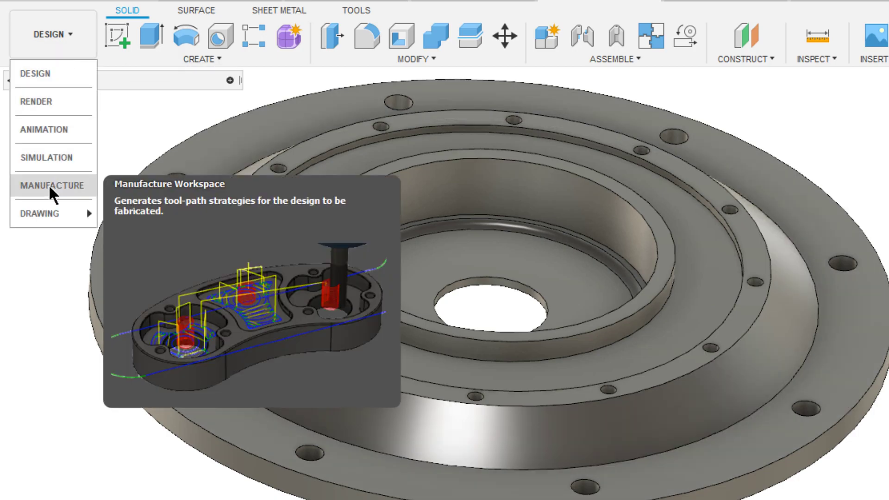
pyautogui.click(50, 185)
pyautogui.click(230, 80)
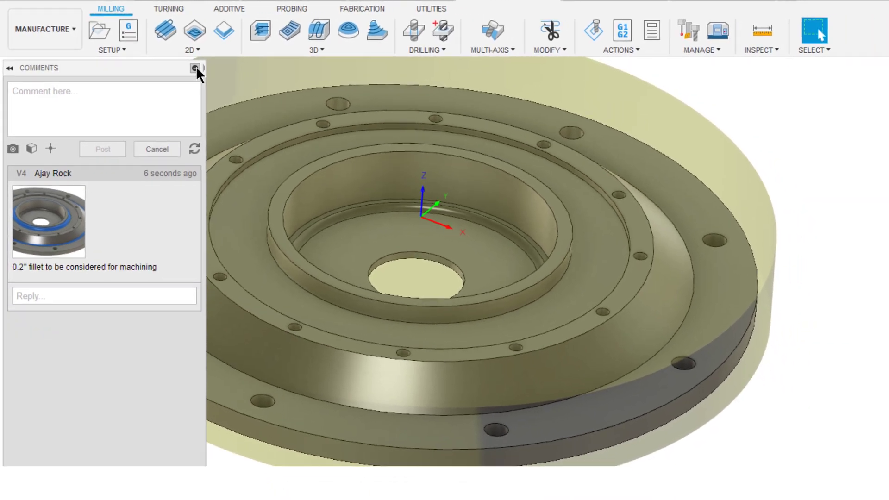
pyautogui.click(230, 80)
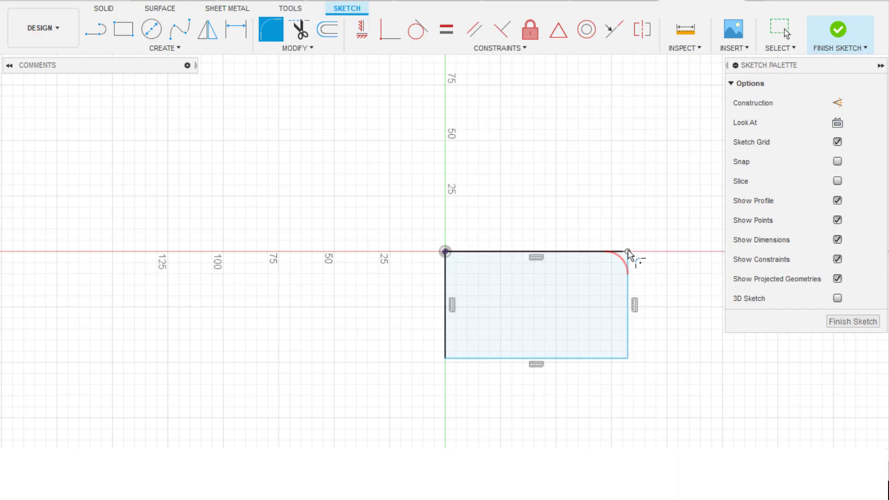
# - Fillet all four corners of the sketched rectangle with a 10 mm radius
pyautogui.click(626, 253)
pyautogui.click(627, 357)
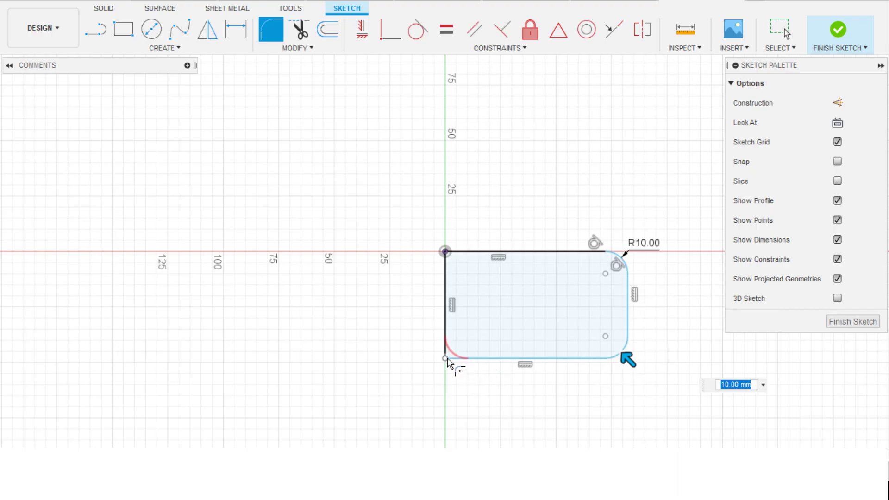
pyautogui.click(445, 358)
pyautogui.click(461, 253)
pyautogui.press('Return')
# - Sketch a circle about 8.7 mm in diameter, centred on the upper-right corner fillet's centre point
pyautogui.scroll(3, 649, 277)
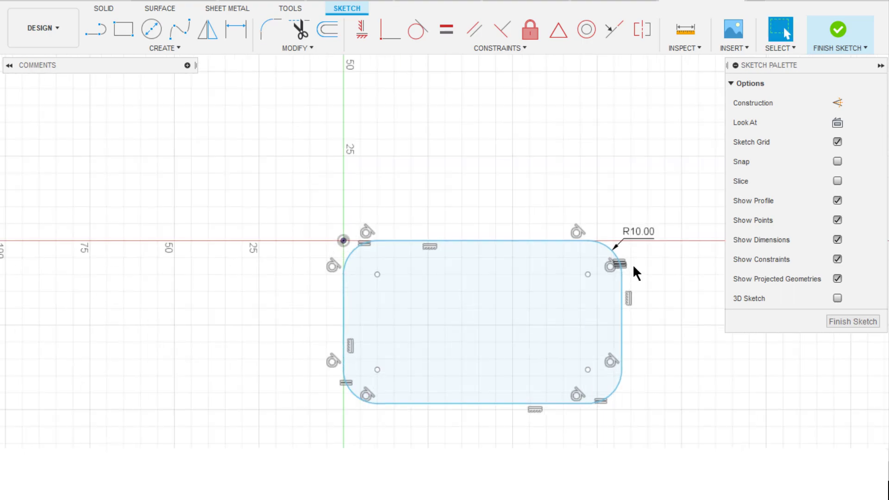
pyautogui.press('c')
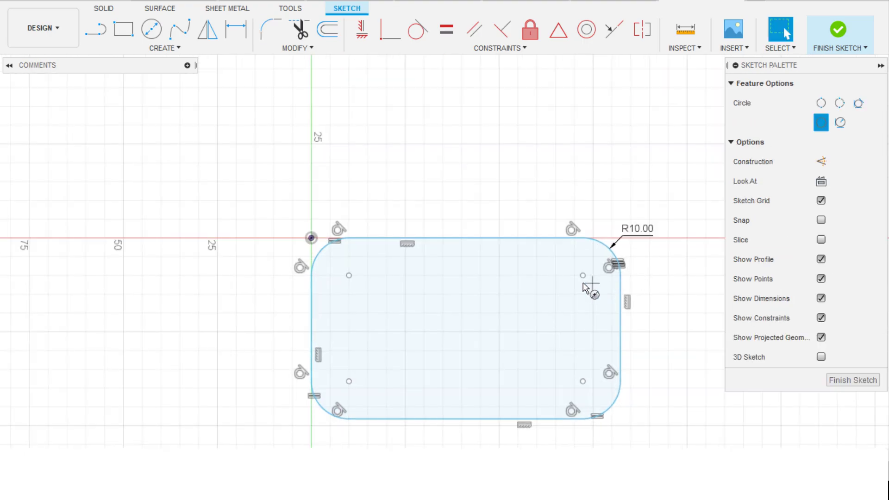
pyautogui.click(583, 275)
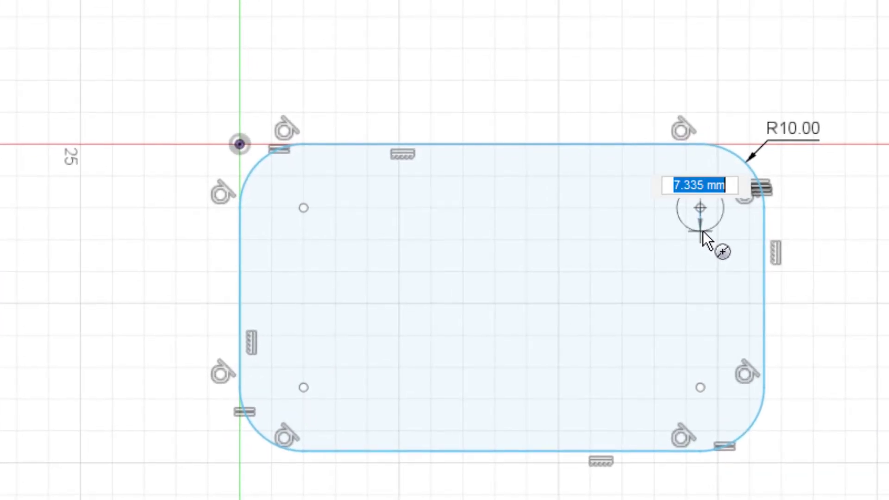
pyautogui.click(702, 237)
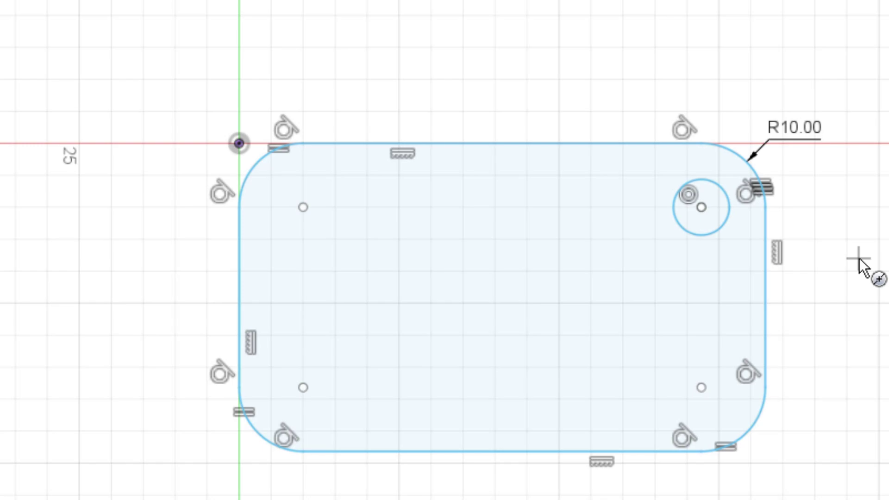
# - Dimension the circle's diameter and link it to the corner fillet's radius dimension, d1
pyautogui.press('d')
pyautogui.click(709, 233)
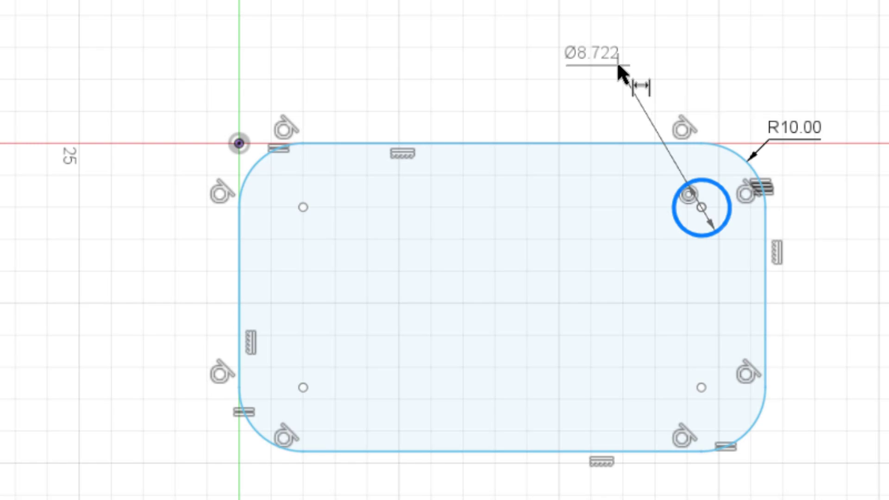
pyautogui.click(618, 66)
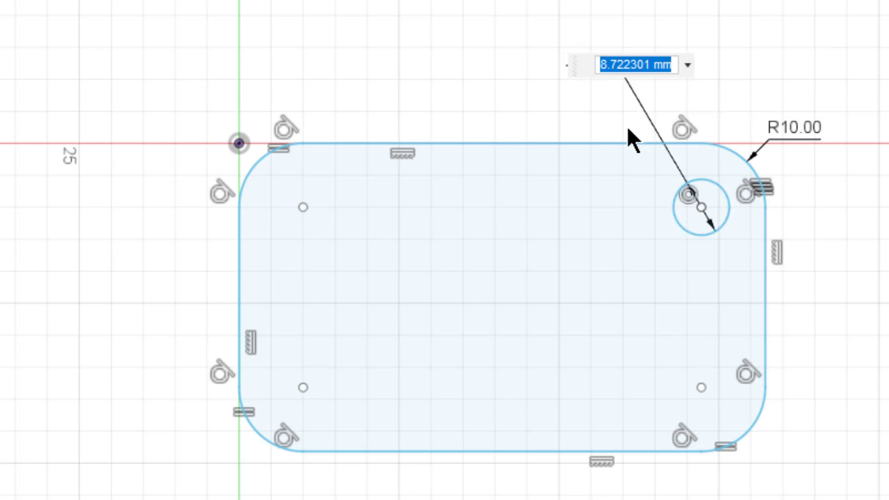
pyautogui.click(790, 125)
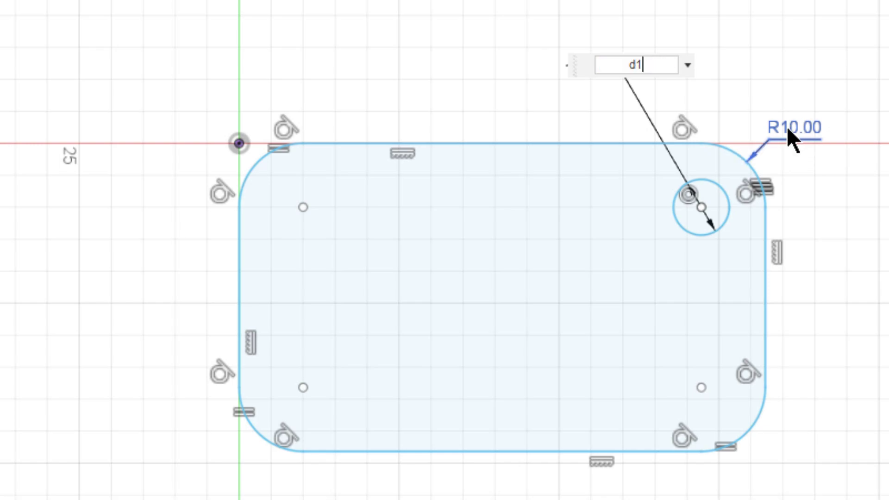
pyautogui.press('Return')
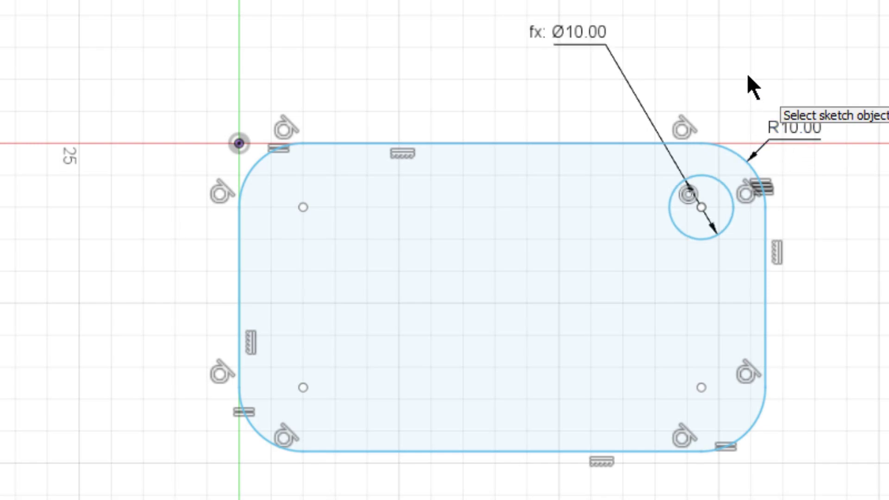
# - Change the circle's linked diameter dimension to the expression d1+1
pyautogui.doubleClick(587, 34)
pyautogui.press('Right')
pyautogui.write('+1')
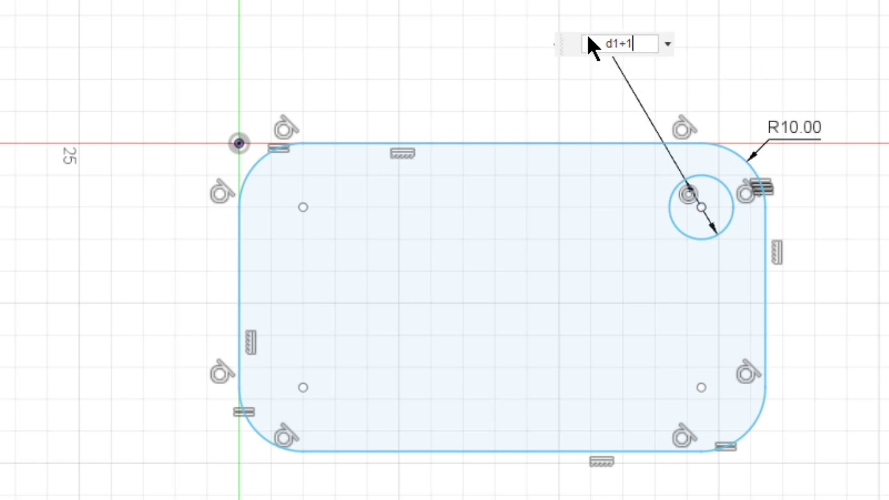
pyautogui.press('Return')
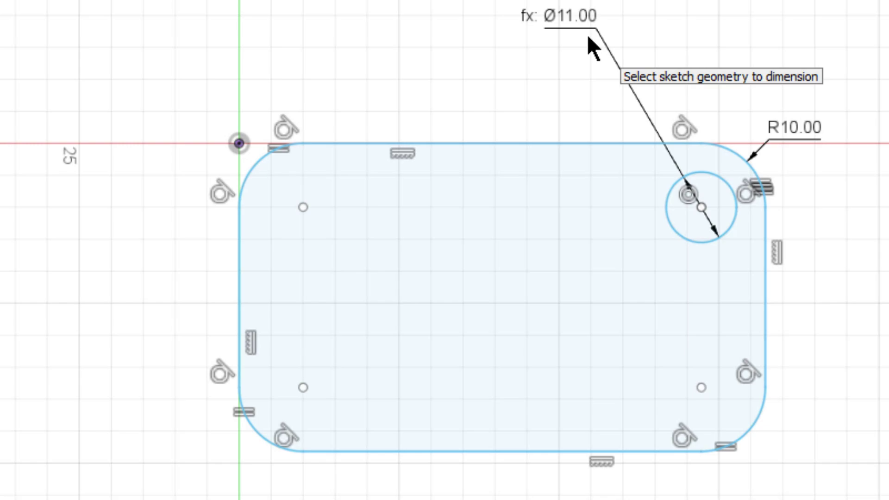
# - Test the linked circle diameter by setting the corner fillet's radius to 15 mm and finally to 9 mm
pyautogui.doubleClick(798, 128)
pyautogui.write('1')
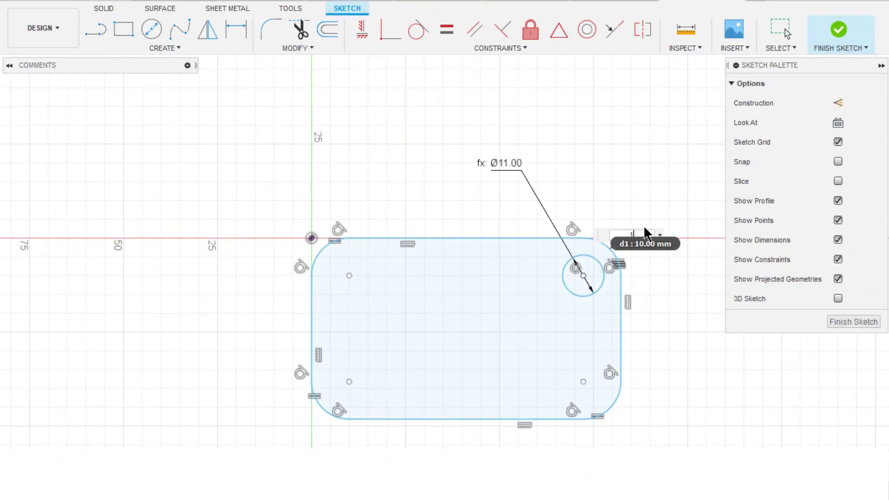
pyautogui.write('5')
pyautogui.press('Return')
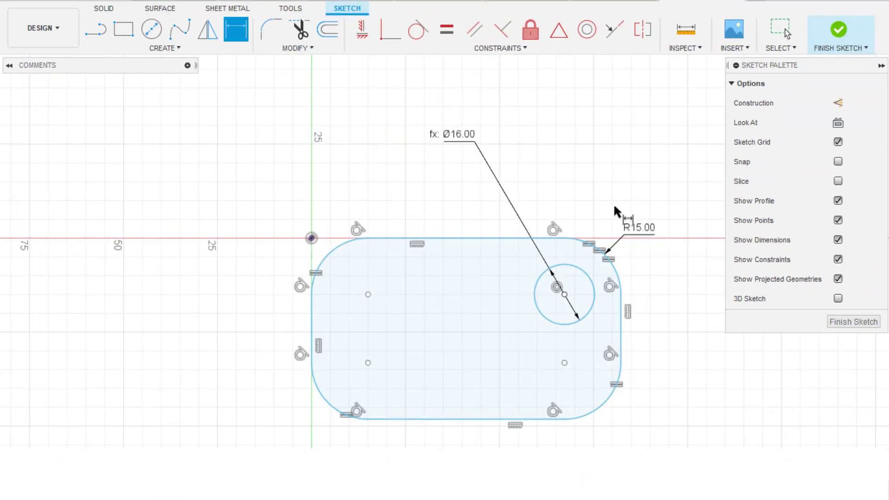
pyautogui.doubleClick(633, 230)
pyautogui.write('9')
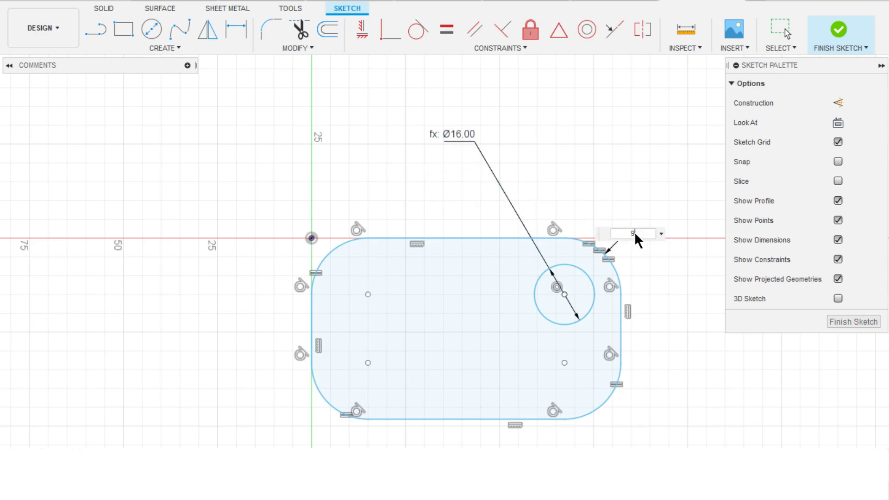
pyautogui.press('Return')
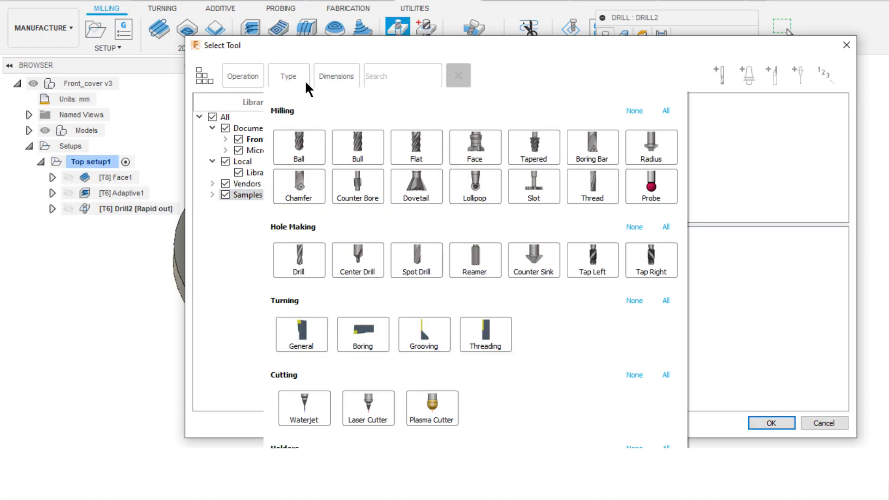
# - Filter the tool library to drills and choose a drill bit for the new drilling operation
pyautogui.click(301, 264)
pyautogui.click(302, 263)
pyautogui.click(535, 73)
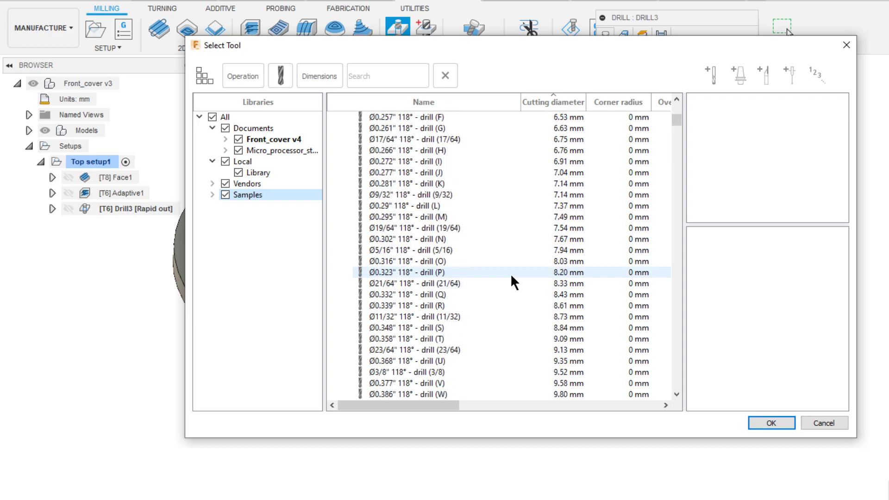
pyautogui.scroll(-1, 510, 273)
pyautogui.click(556, 139)
pyautogui.click(770, 423)
# - Generate the drilling toolpath from one outer flange hole's face with Select Same Diameter enabled
pyautogui.click(625, 36)
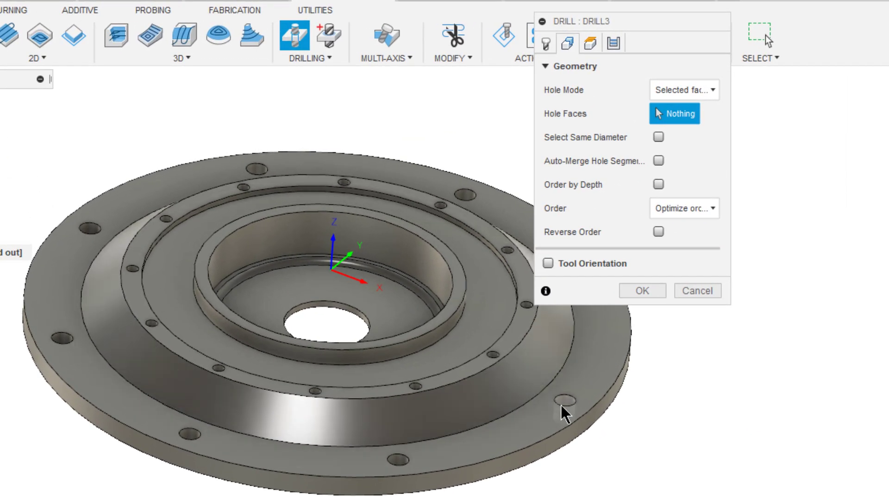
pyautogui.click(562, 404)
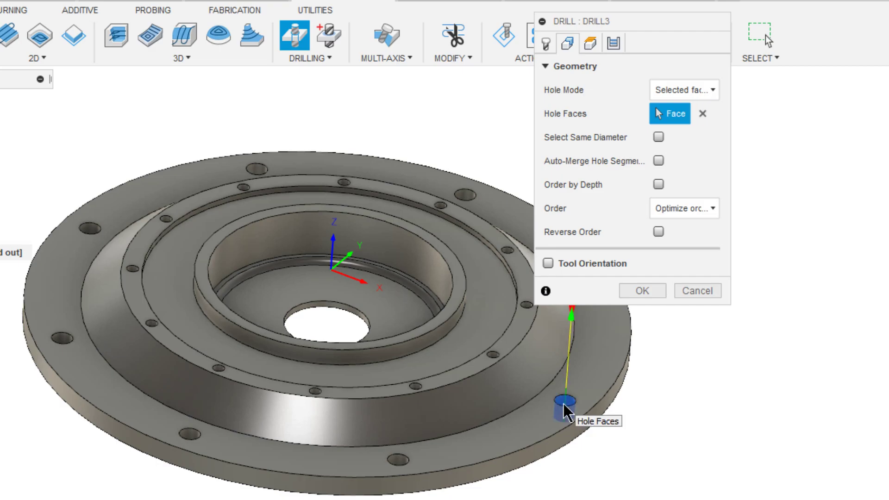
pyautogui.click(658, 136)
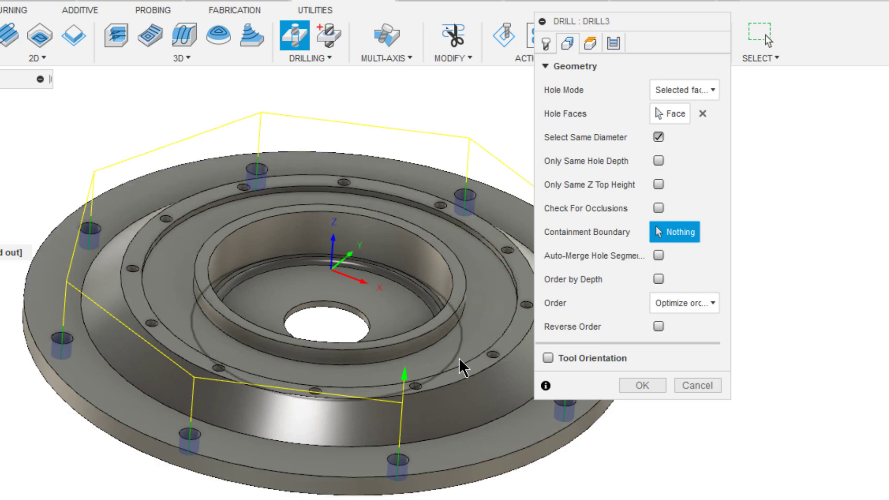
pyautogui.keyDown('shift'); pyautogui.moveTo(417, 480); pyautogui.dragTo(638, 384, button='middle'); pyautogui.keyUp('shift')
pyautogui.click(642, 386)
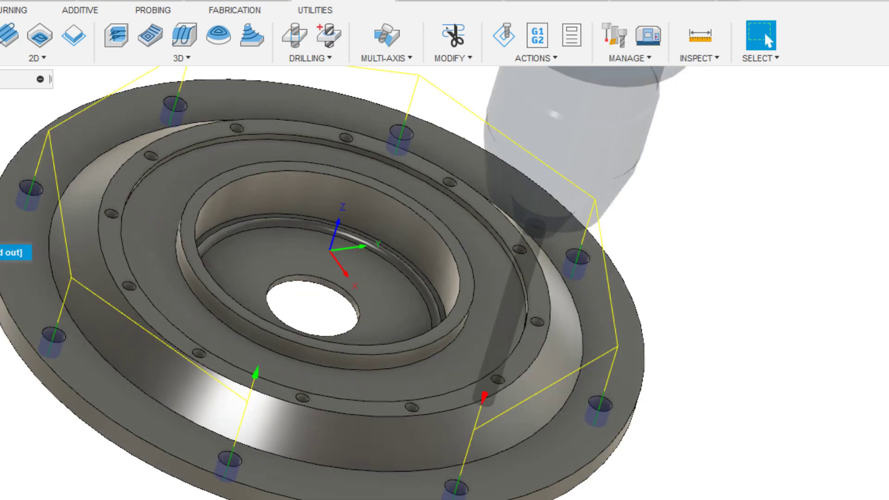
# - Simulate Top setup1 with stock shown, play the Drill3 operation and change the toolpath display mode
pyautogui.rightClick(83, 162)
pyautogui.click(268, 273)
pyautogui.click(713, 199)
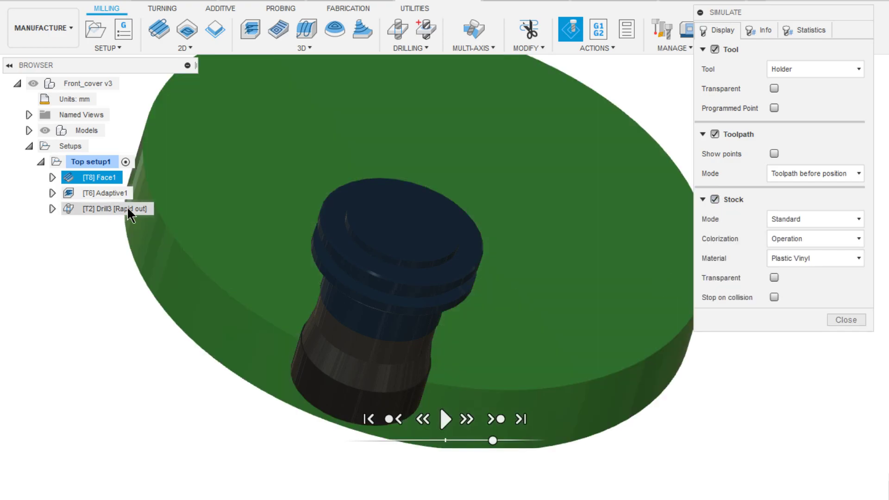
pyautogui.click(129, 210)
pyautogui.click(444, 420)
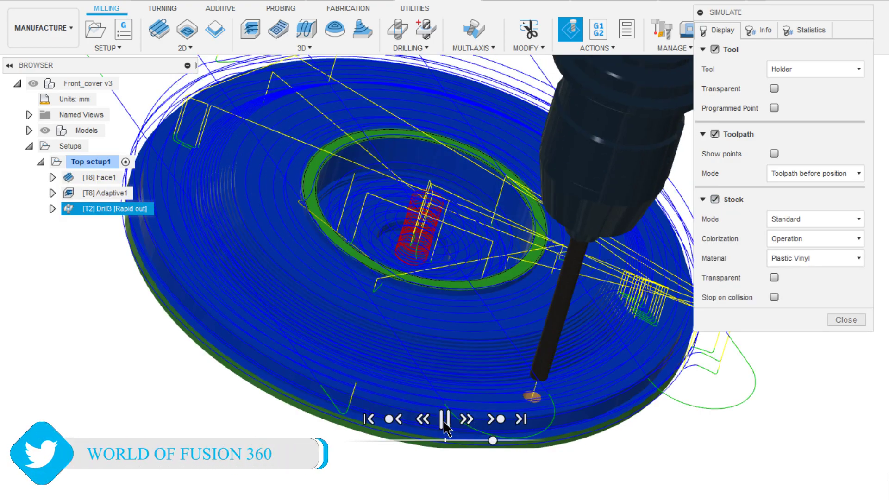
pyautogui.click(814, 173)
pyautogui.click(782, 249)
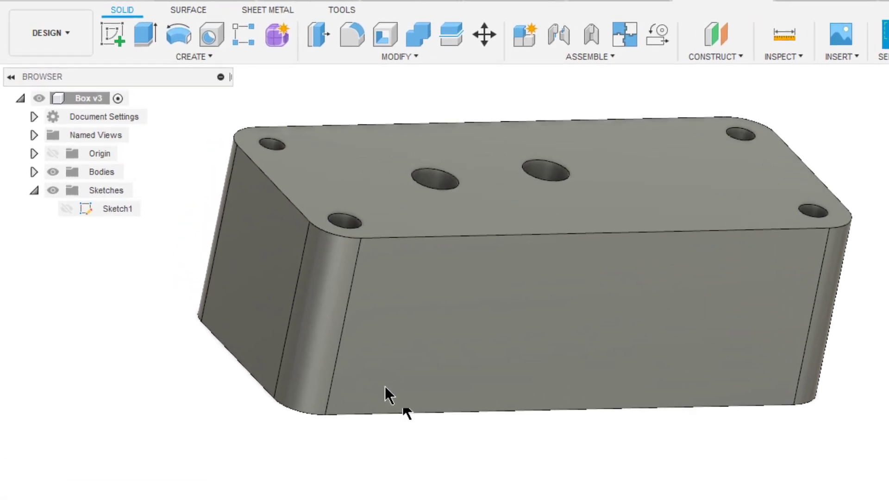
# - Delete the box's front corner fillet face with the solid tools and undo the deletion
pyautogui.click(340, 343)
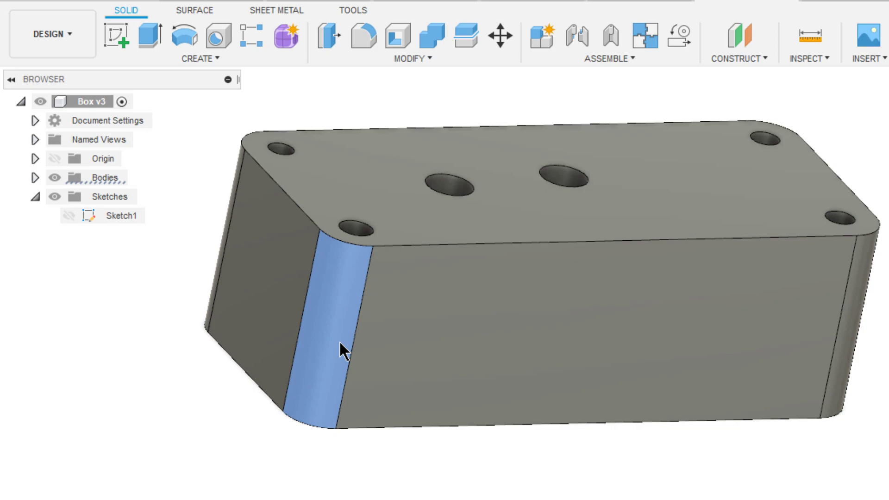
pyautogui.press('Delete')
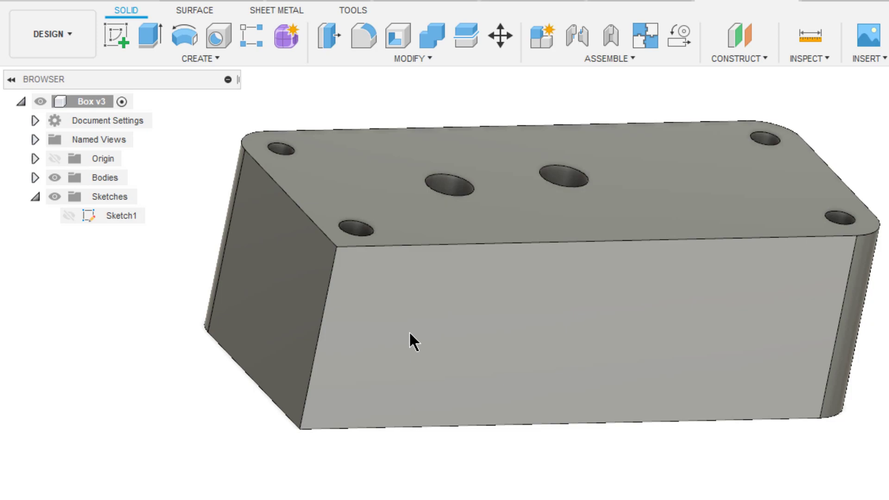
pyautogui.hotkey('ctrl', 'z')
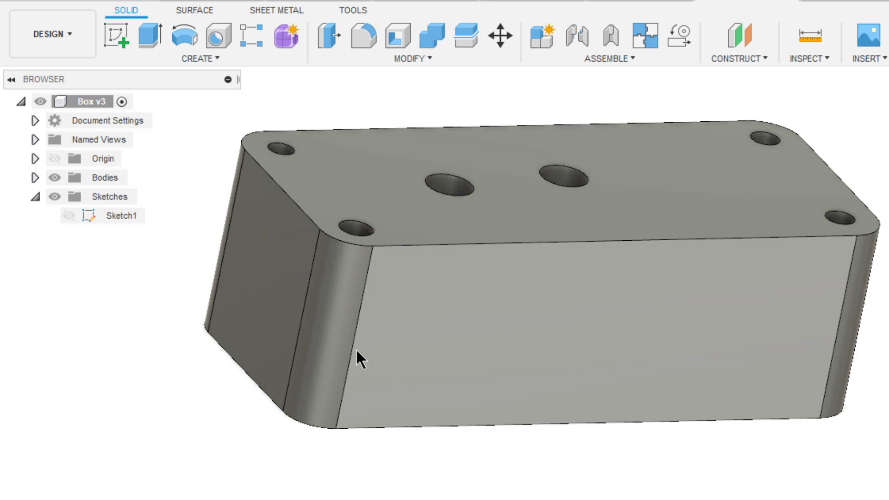
# - Delete the box's front corner fillet face with the surface tools and inspect the open corner
pyautogui.click(199, 12)
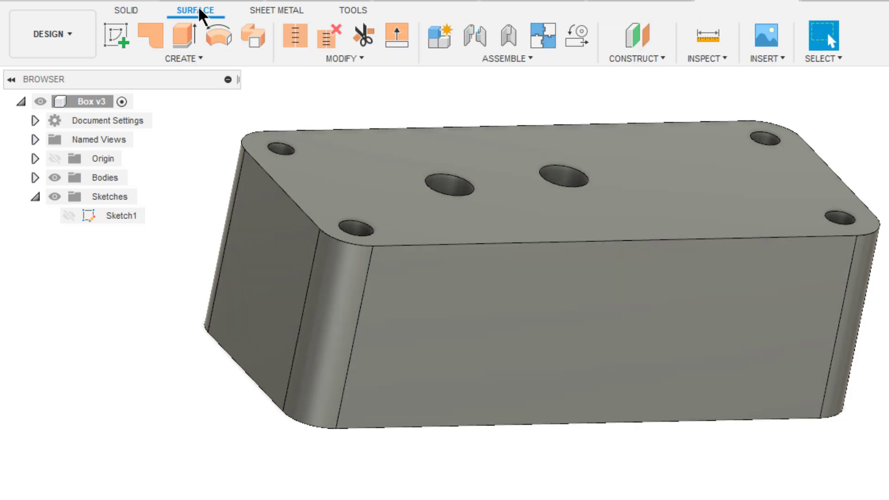
pyautogui.click(318, 324)
pyautogui.press('Delete')
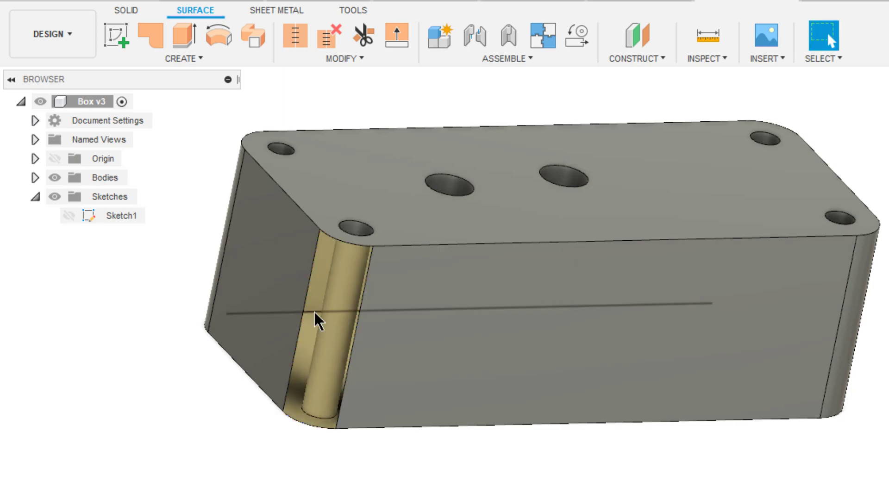
pyautogui.keyDown('shift'); pyautogui.moveTo(317, 323); pyautogui.dragTo(346, 288, button='middle'); pyautogui.keyUp('shift')
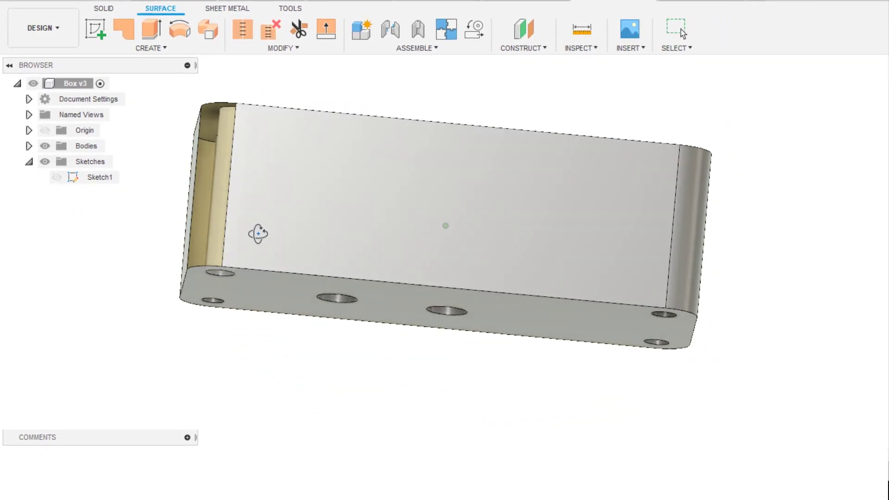
pyautogui.keyDown('shift'); pyautogui.moveTo(299, 249); pyautogui.dragTo(278, 246, button='middle'); pyautogui.keyUp('shift')
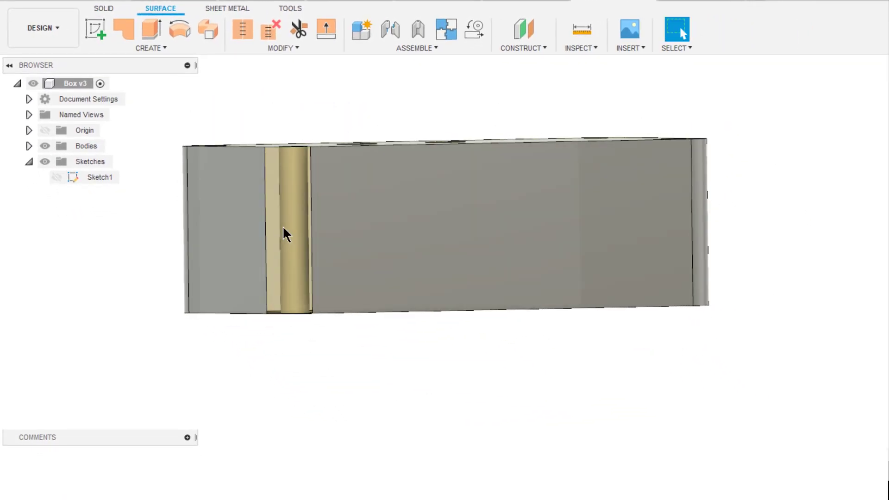
# - Create a section analysis from the box's end face, offset inward along its length, and examine the cut body
pyautogui.click(574, 48)
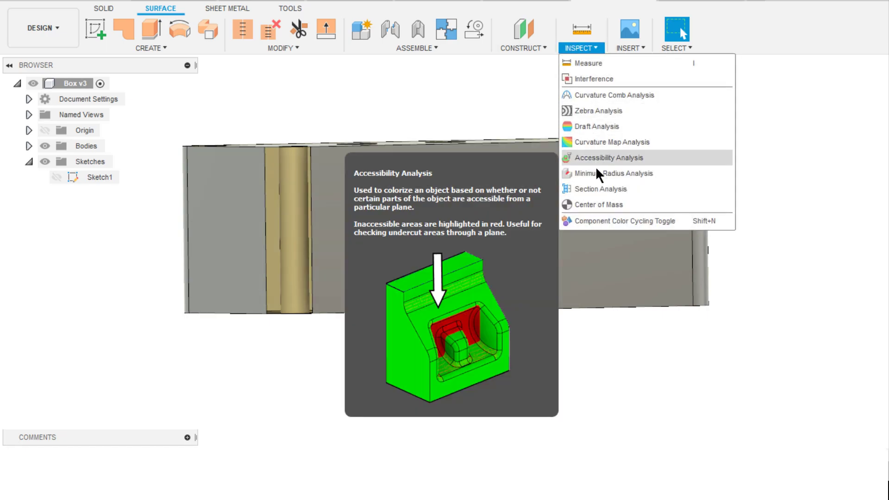
pyautogui.click(199, 199)
pyautogui.moveTo(185, 200); pyautogui.dragTo(332, 234)
pyautogui.keyDown('shift'); pyautogui.moveTo(332, 234); pyautogui.dragTo(367, 248, button='middle'); pyautogui.keyUp('shift')
pyautogui.press('Return')
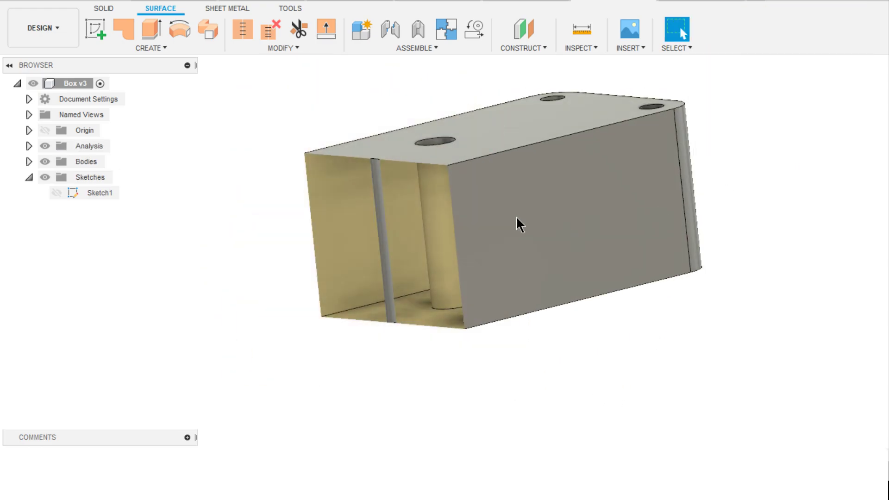
pyautogui.keyDown('shift'); pyautogui.moveTo(416, 220); pyautogui.dragTo(446, 217, button='middle'); pyautogui.keyUp('shift')
# - Undo the section analysis and the surface deletion, and delete the corner fillet face with the solid tools instead
pyautogui.hotkey('ctrl', 'z')
pyautogui.hotkey('ctrl', 'z')
pyautogui.click(104, 9)
pyautogui.click(366, 225)
pyautogui.press('Delete')
# - Create a section analysis from the box's end face with a Y distance of -53 mm
pyautogui.click(664, 48)
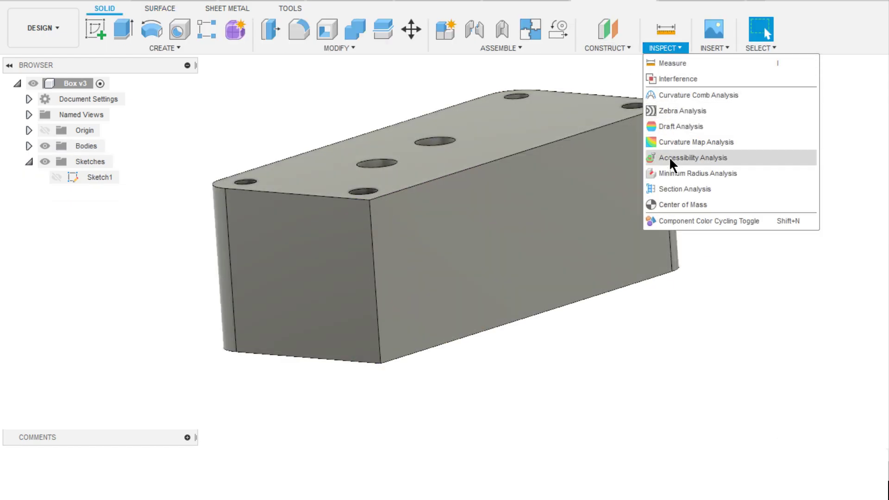
pyautogui.click(671, 193)
pyautogui.click(329, 287)
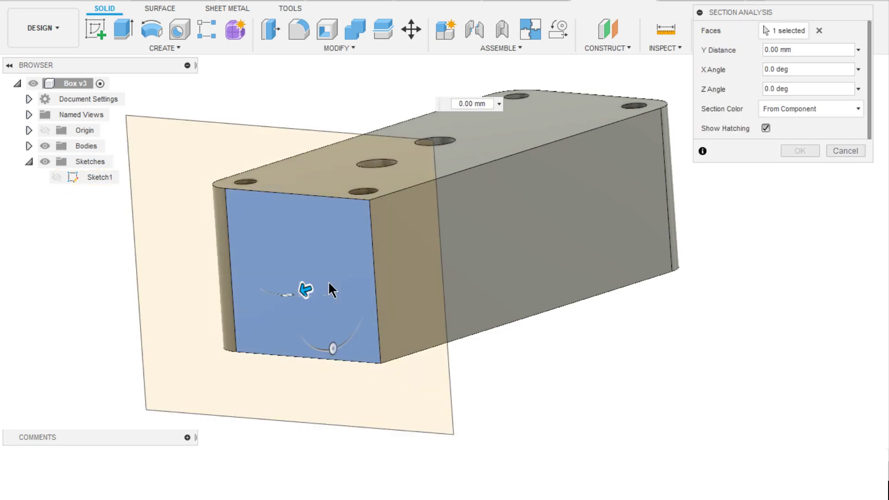
pyautogui.moveTo(316, 292); pyautogui.dragTo(508, 172)
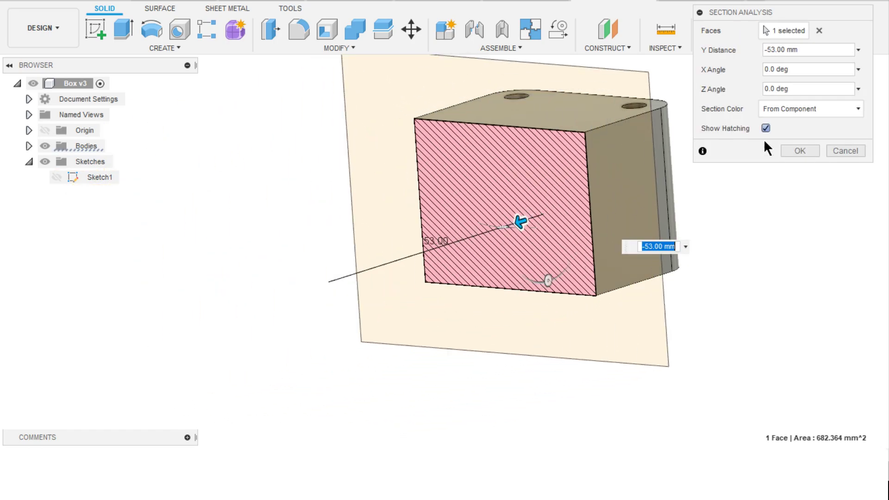
pyautogui.click(799, 151)
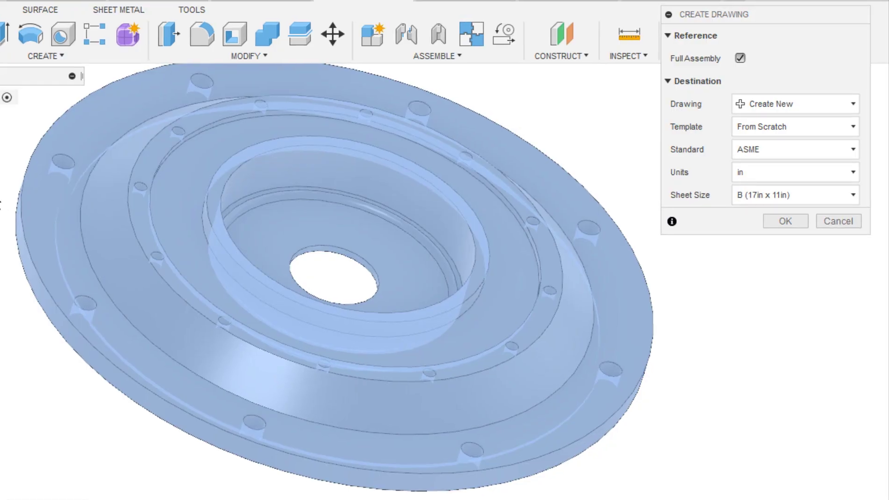
# - Create a new full-assembly drawing of the front cover from scratch using the ISO standard
pyautogui.click(789, 151)
pyautogui.click(781, 185)
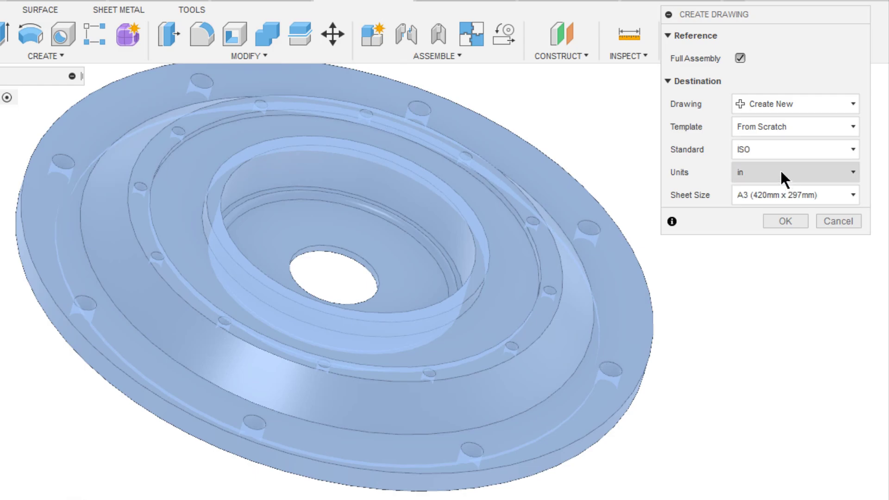
pyautogui.click(786, 221)
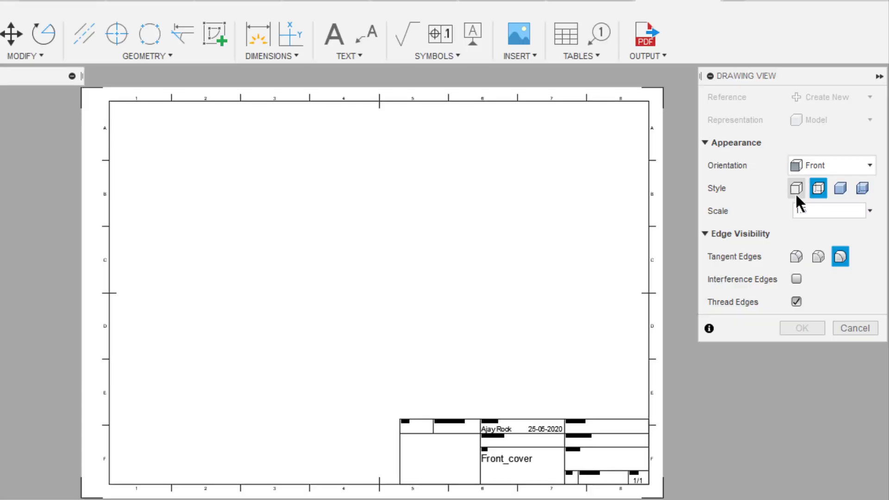
# - Place a TOP base view in the sheet's upper-left area at 1:2 scale with visible edges style and full-length tangent edges
pyautogui.click(796, 192)
pyautogui.click(799, 252)
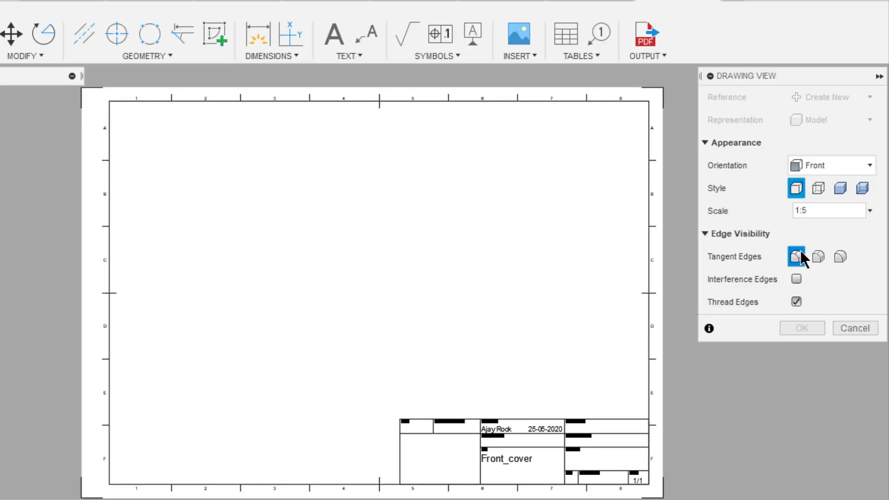
pyautogui.click(869, 211)
pyautogui.click(858, 174)
pyautogui.click(816, 168)
pyautogui.click(817, 186)
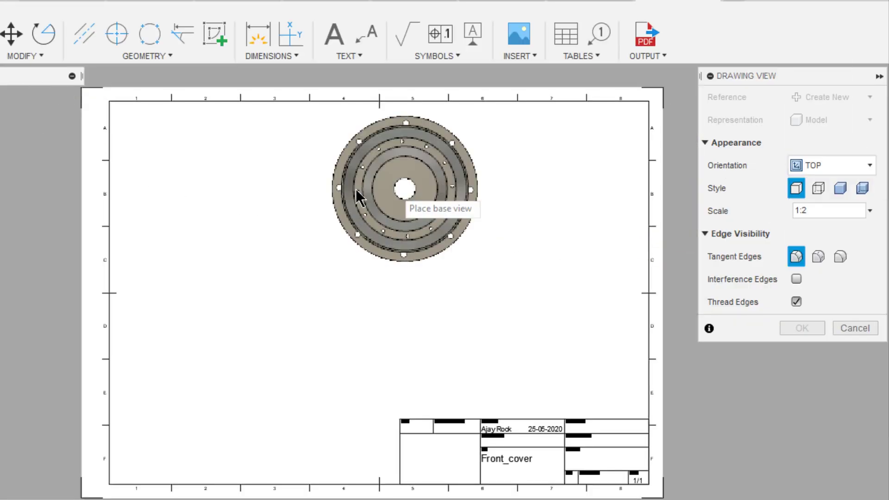
pyautogui.click(250, 219)
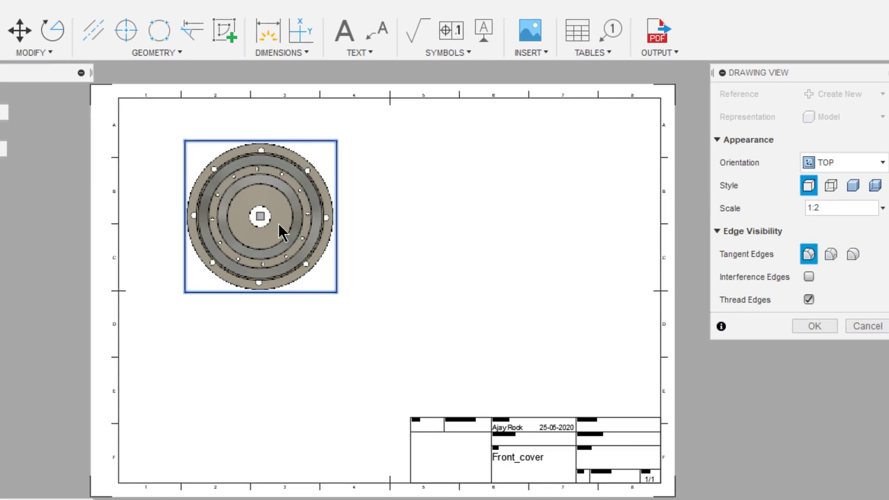
pyautogui.press('Return')
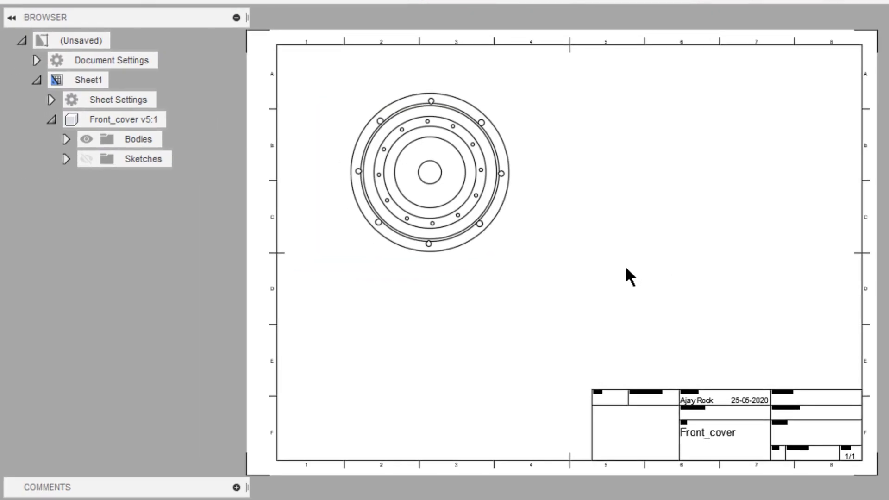
# - Change the drawing's sheet size to A4 (210mm x 297mm) in the sheet settings
pyautogui.click(51, 100)
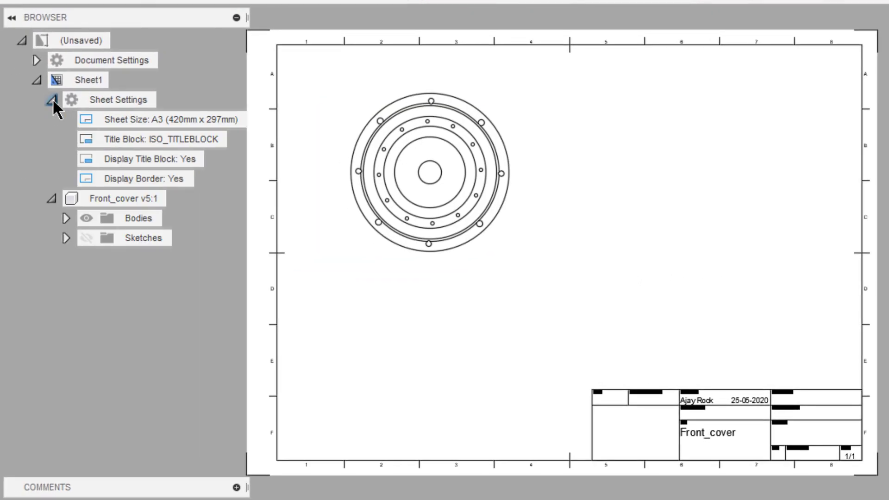
pyautogui.click(234, 119)
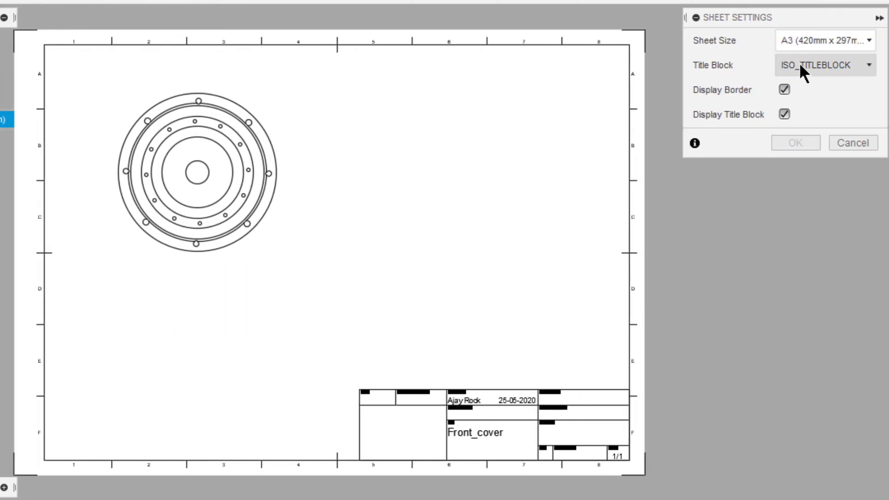
pyautogui.click(807, 42)
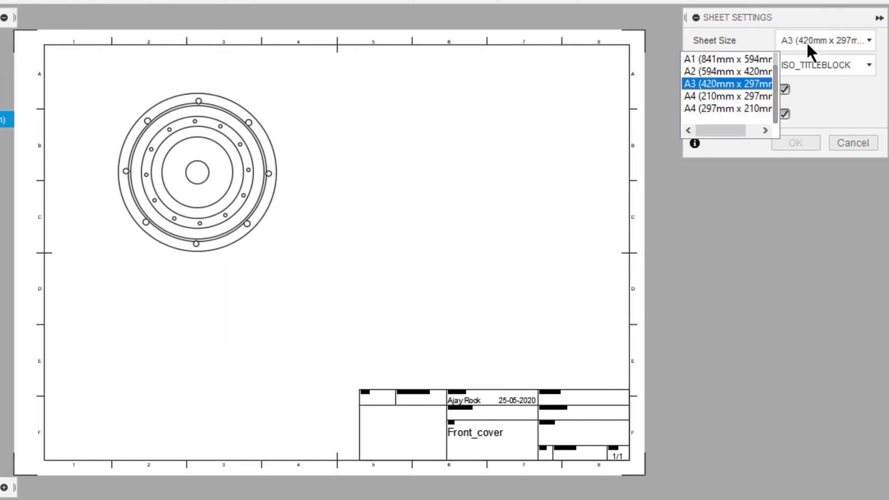
pyautogui.click(726, 96)
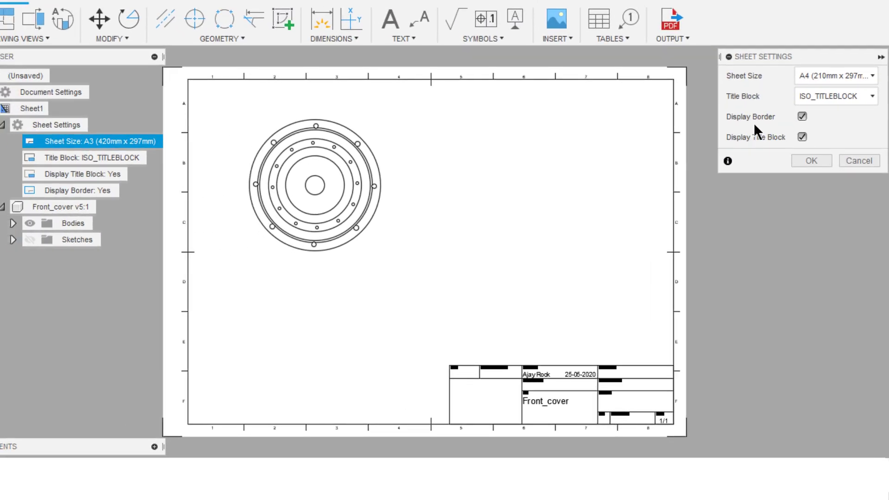
pyautogui.click(795, 143)
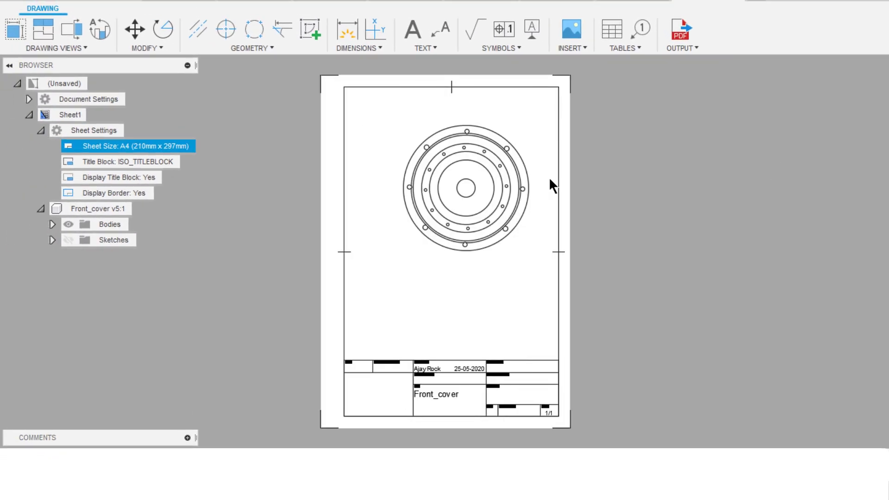
# - Move the front cover's view horizontally to centre it across the width of the A4 portrait sheet
pyautogui.click(466, 188)
pyautogui.click(466, 188)
pyautogui.click(466, 187)
pyautogui.moveTo(466, 188); pyautogui.dragTo(453, 188)
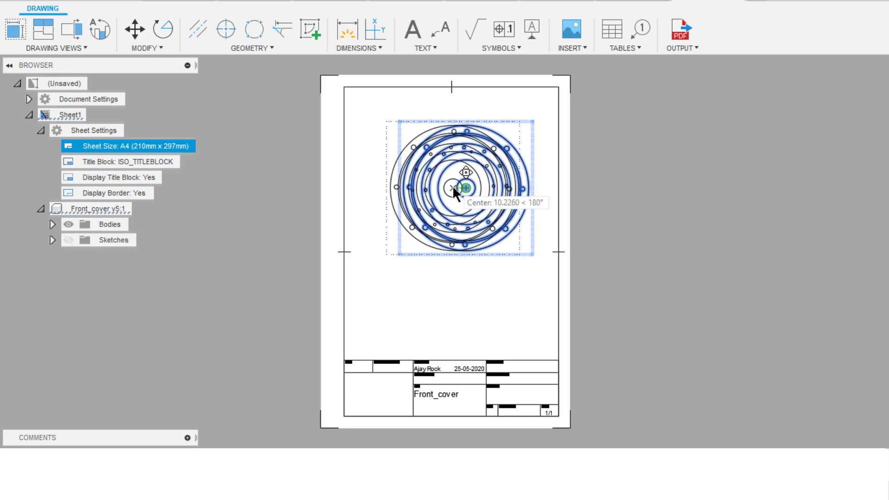
pyautogui.click(451, 185)
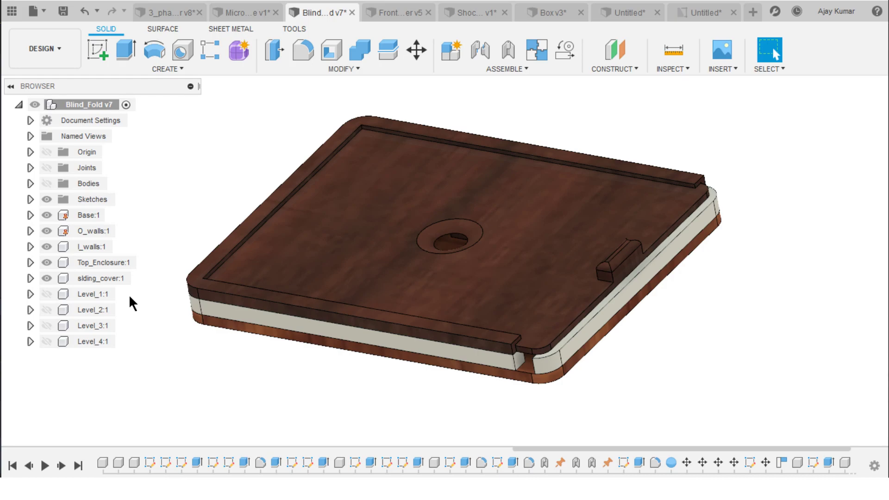
# - Activate the Base, O_walls and I_walls components of Blind_Fold in turn and reactivate Base to compare their timelines
pyautogui.click(114, 216)
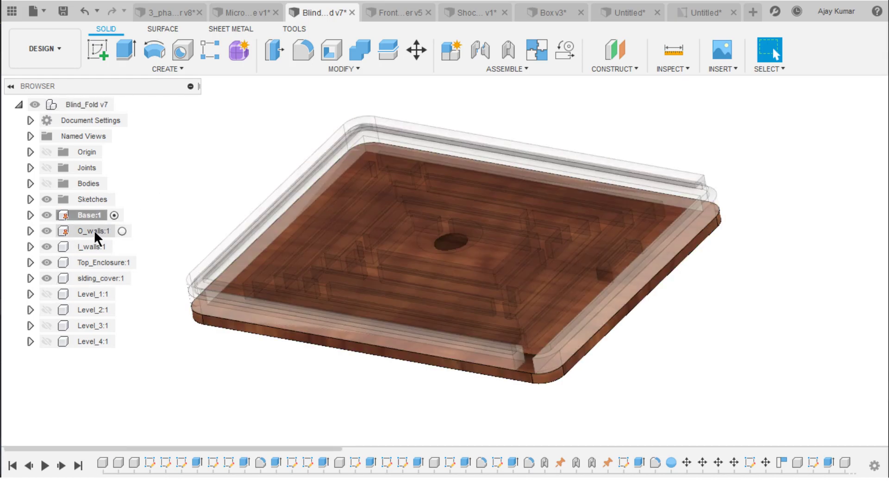
pyautogui.click(122, 231)
pyautogui.click(122, 247)
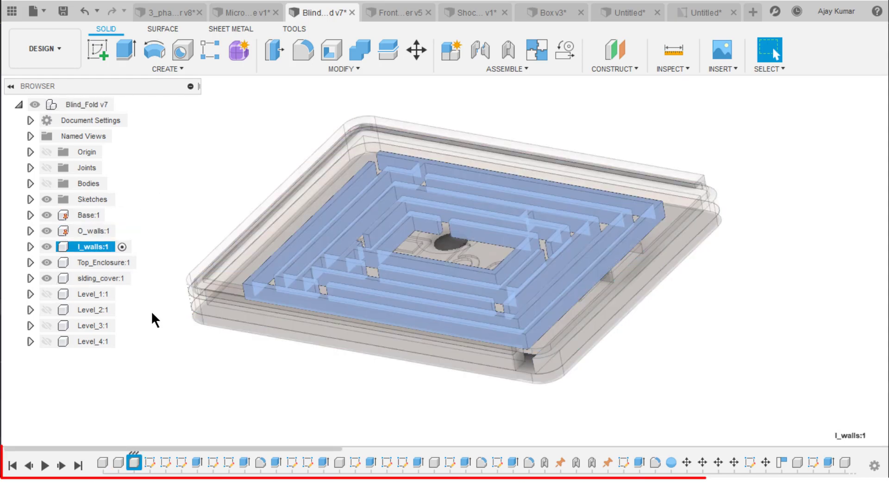
pyautogui.click(199, 436)
pyautogui.moveTo(198, 448); pyautogui.dragTo(166, 432)
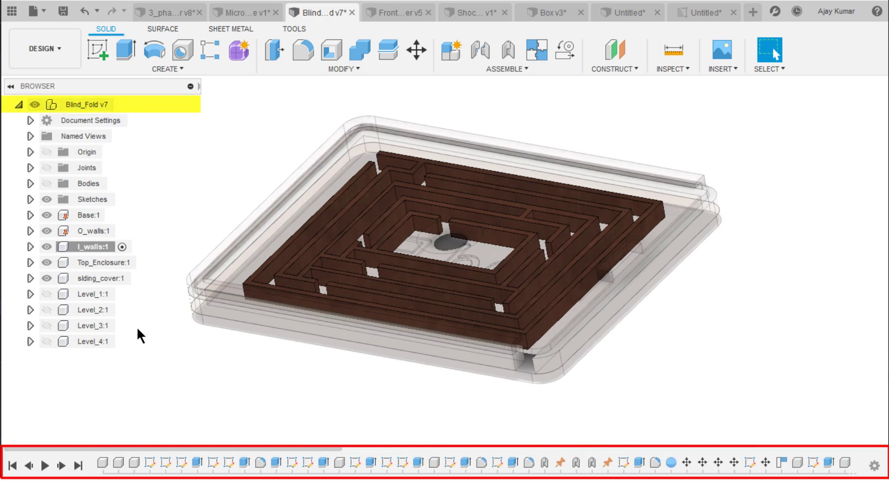
pyautogui.click(112, 215)
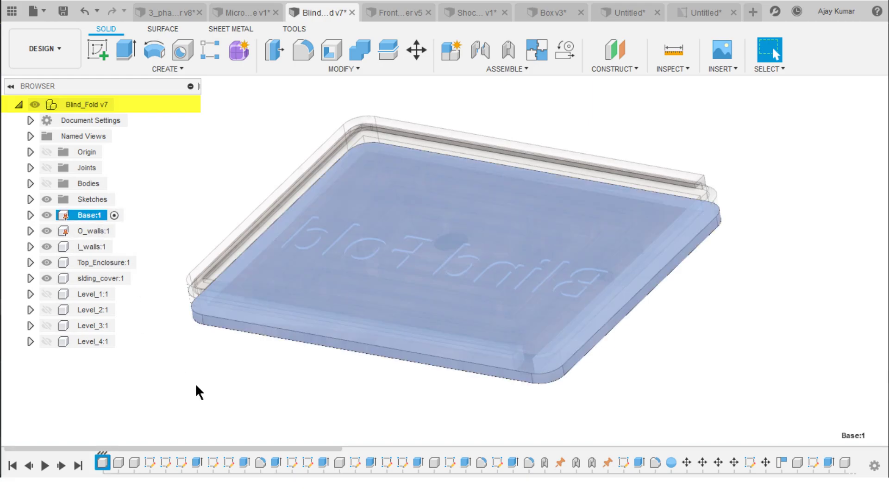
pyautogui.click(192, 386)
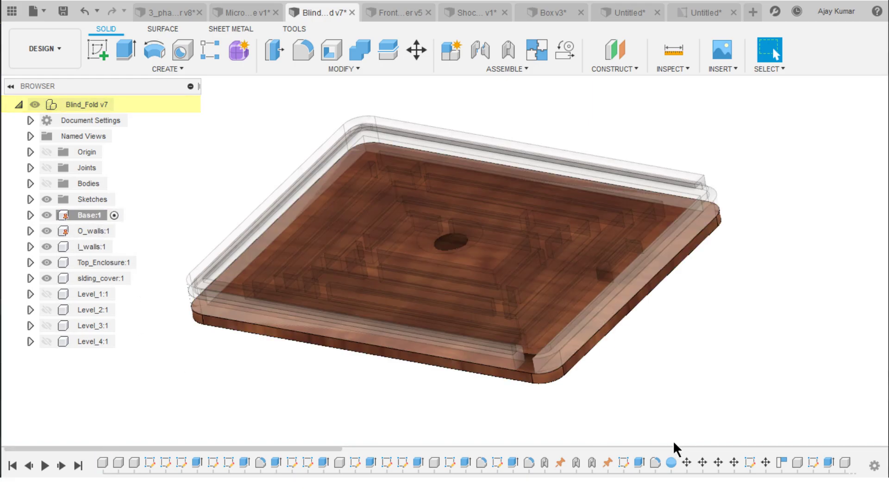
# - Hide all inactive features in the timeline and activate O_walls and I_walls to check their own features
pyautogui.click(875, 466)
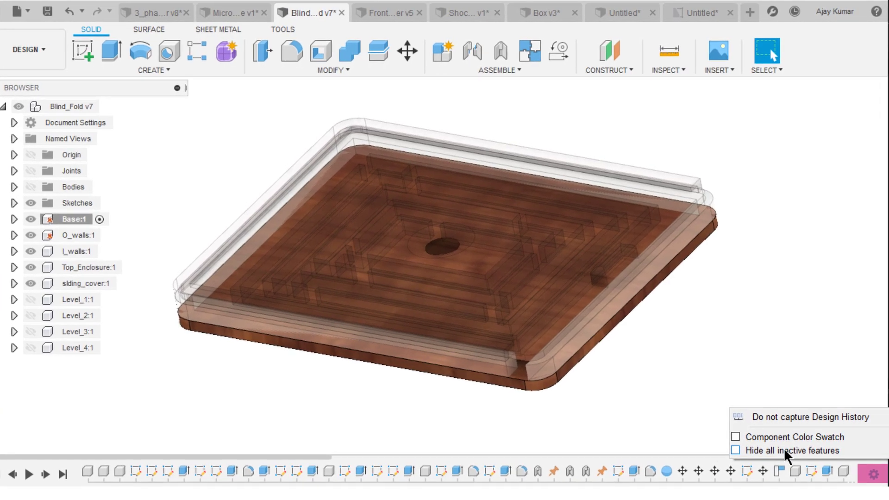
pyautogui.click(782, 455)
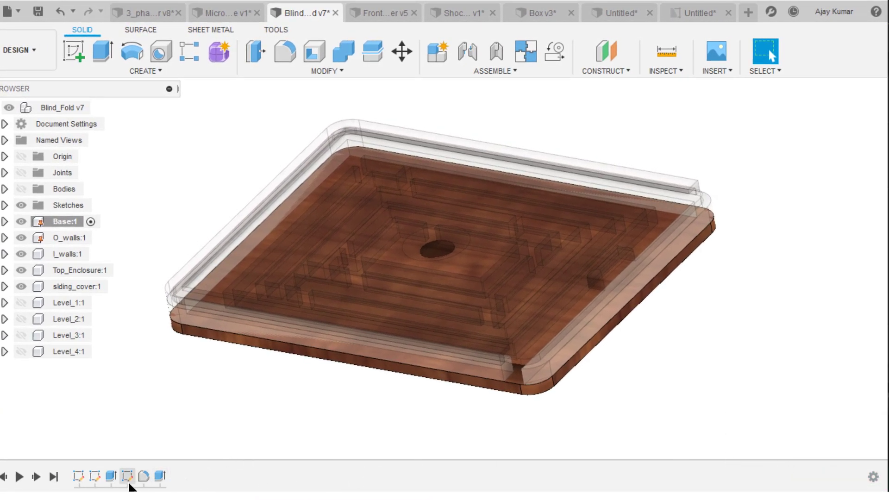
pyautogui.click(102, 237)
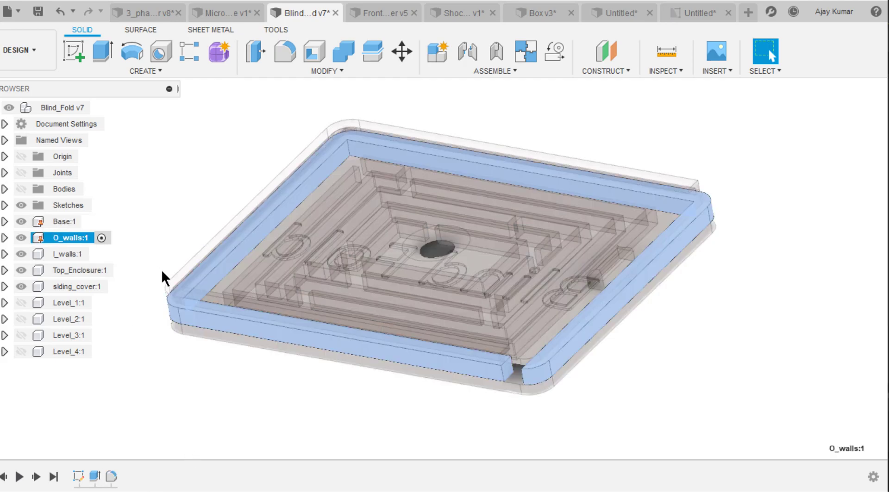
pyautogui.click(101, 254)
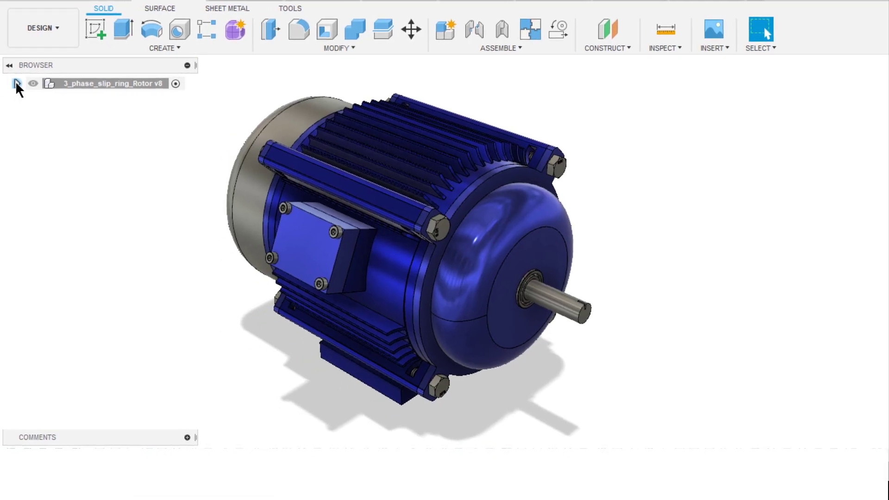
# - Start editing the linked Motor_Frame component in place within the 3_phase_slip_ring_Rotor assembly
pyautogui.click(16, 84)
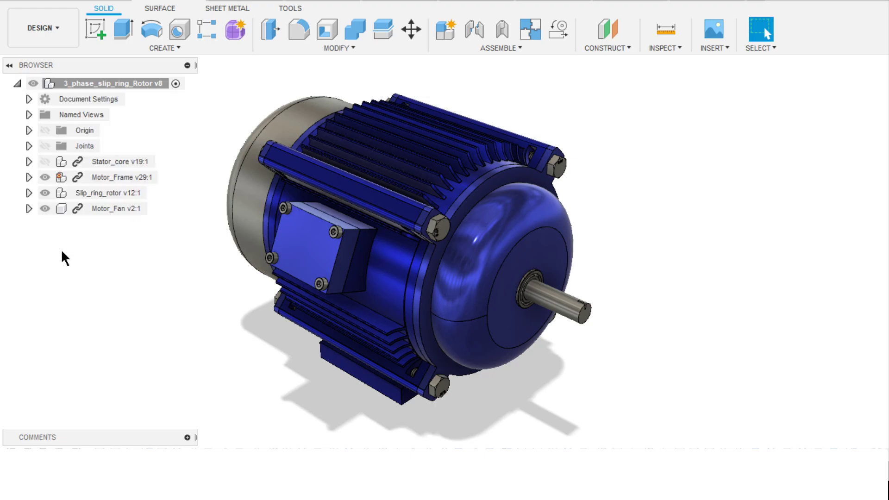
pyautogui.keyDown('shift'); pyautogui.moveTo(424, 380); pyautogui.dragTo(413, 332, button='middle'); pyautogui.keyUp('shift')
pyautogui.scroll(5, 468, 413)
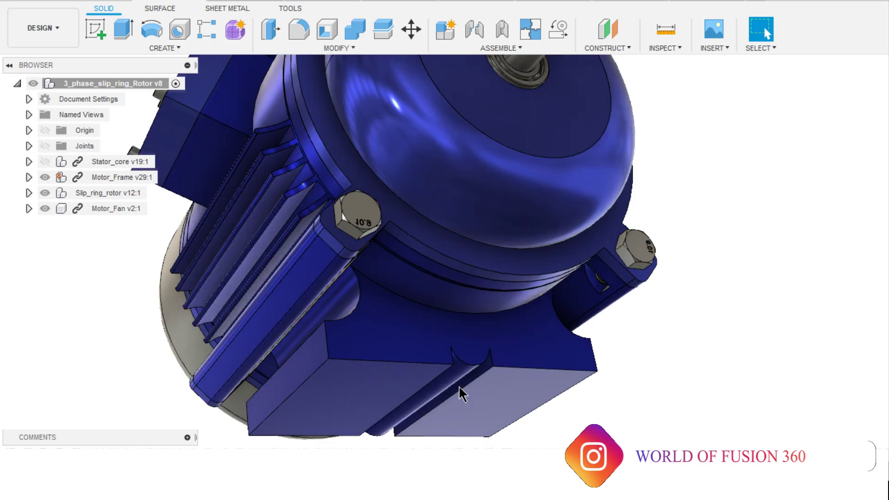
pyautogui.click(462, 386)
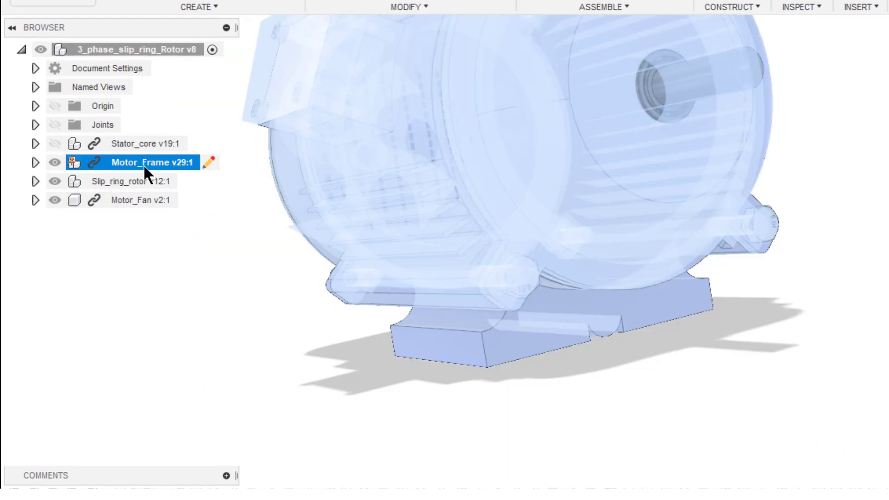
pyautogui.rightClick(118, 178)
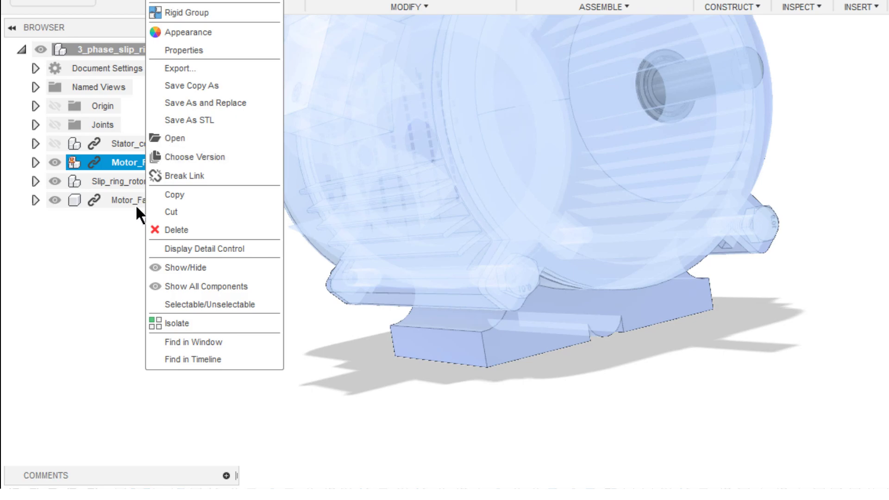
pyautogui.click(117, 238)
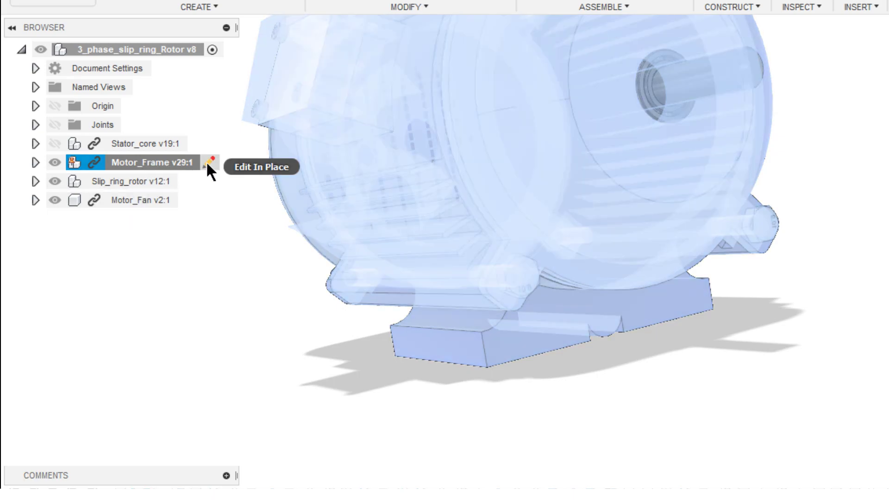
pyautogui.click(206, 162)
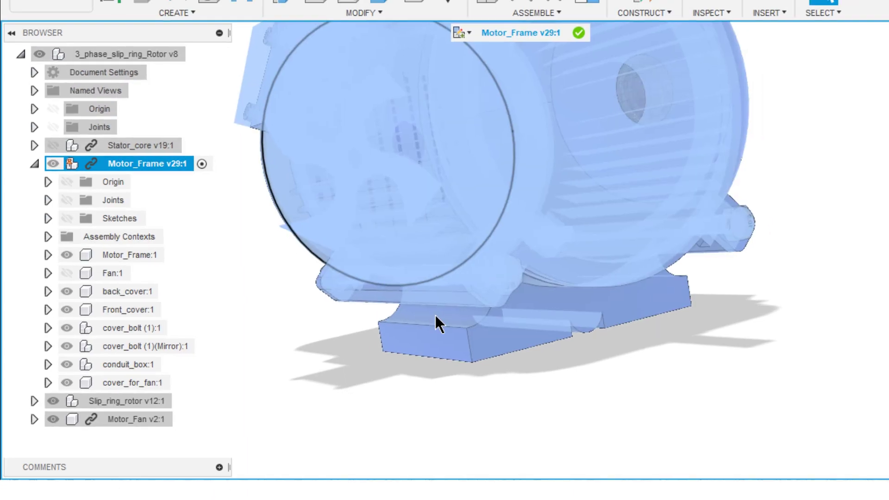
# - Delete the groove faces on the underside of the motor frame's foot
pyautogui.click(345, 391)
pyautogui.keyDown('shift'); pyautogui.moveTo(508, 369); pyautogui.dragTo(266, 347, button='middle'); pyautogui.keyUp('shift')
pyautogui.scroll(4, 497, 327)
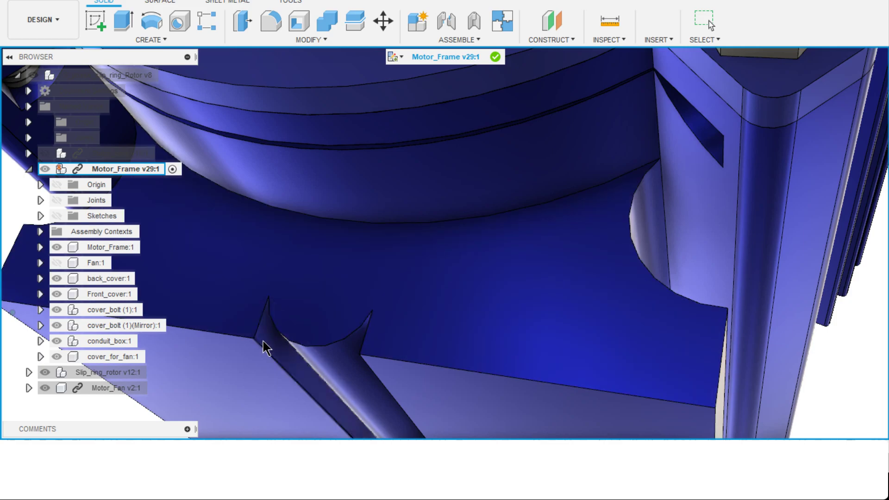
pyautogui.click(276, 345)
pyautogui.click(310, 362)
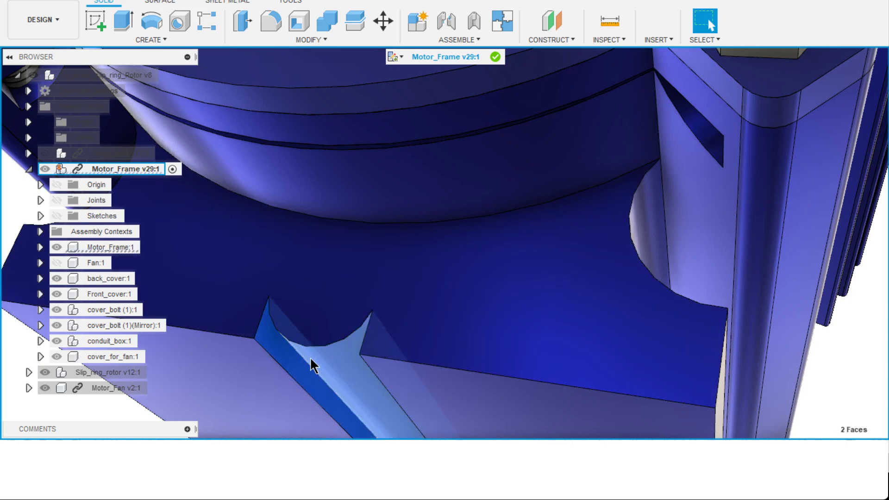
pyautogui.scroll(-5, 315, 363)
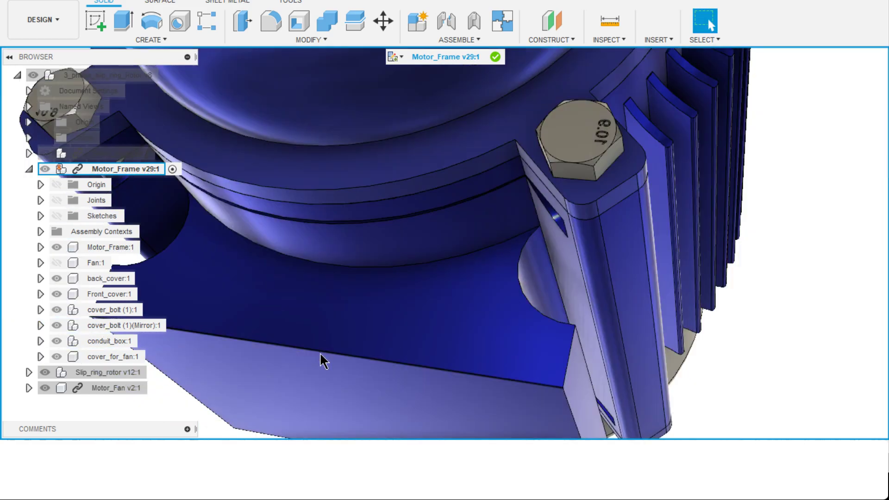
# - Offset the bottom face of the motor frame's foot outward by 2 mm and save the design
pyautogui.click(394, 362)
pyautogui.write('q')
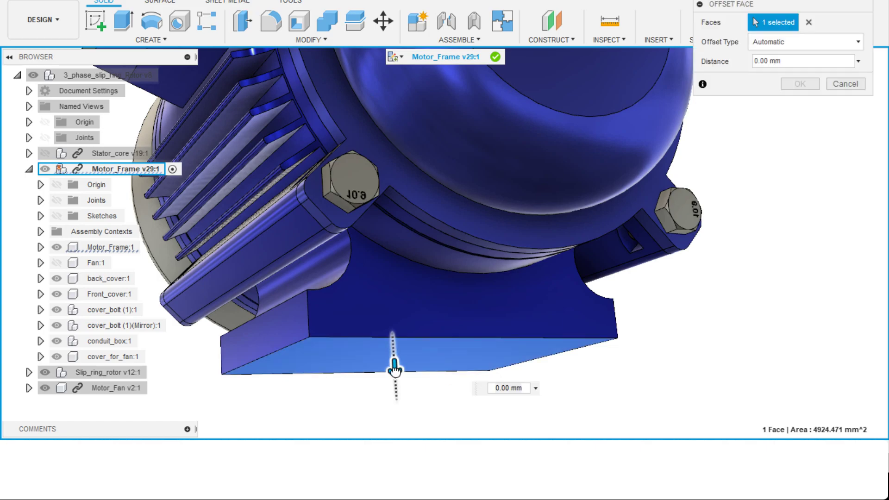
pyautogui.write('2')
pyautogui.click(800, 83)
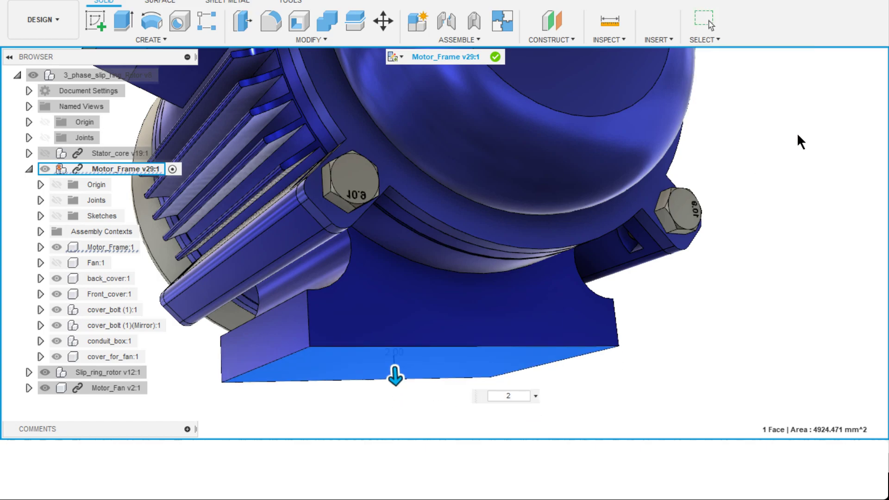
pyautogui.keyDown('shift'); pyautogui.moveTo(727, 368); pyautogui.dragTo(720, 256, button='middle'); pyautogui.keyUp('shift')
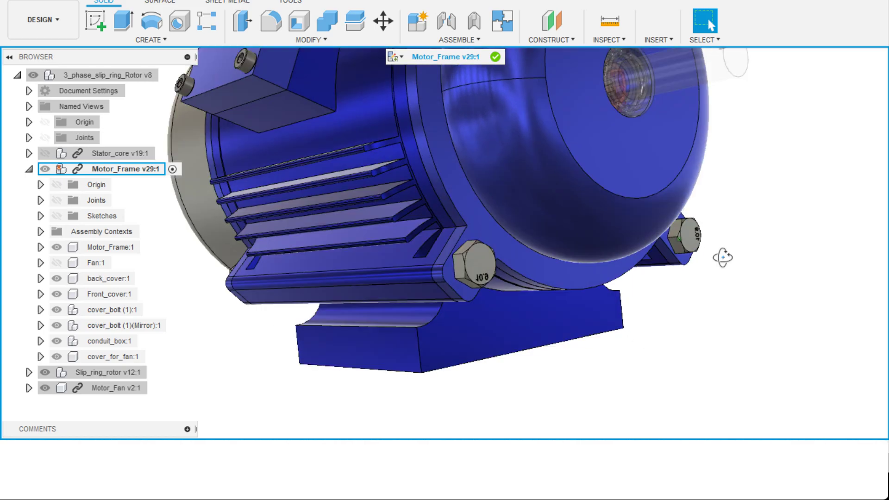
pyautogui.hotkey('ctrl', 's')
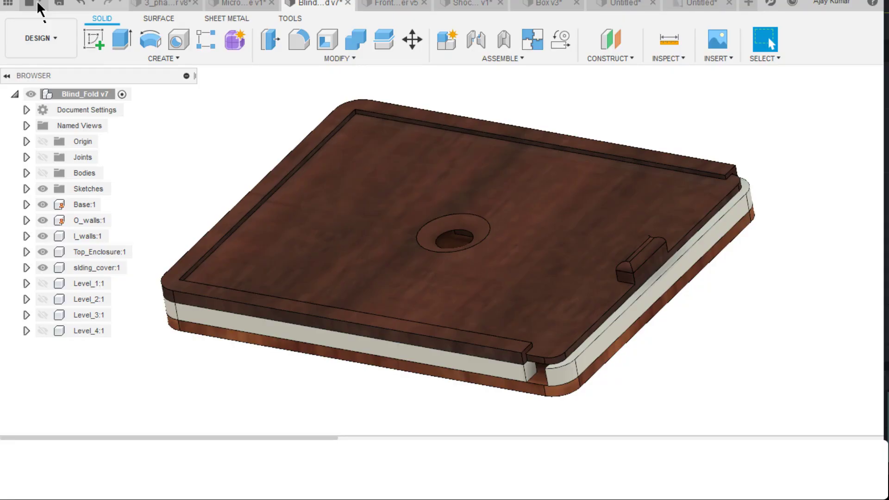
# - Create a new drawing template from scratch with the ISO standard, mm units and A3 (420mm x 297mm) sheet size
pyautogui.click(39, 2)
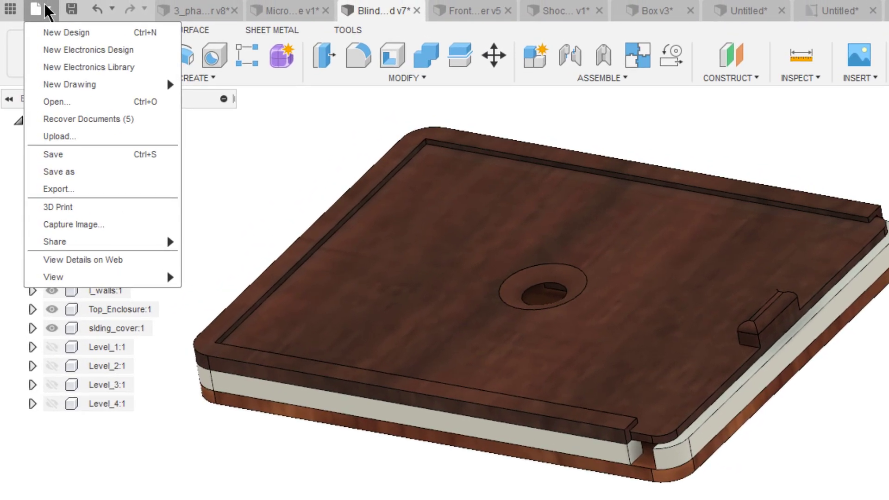
pyautogui.moveTo(162, 85)
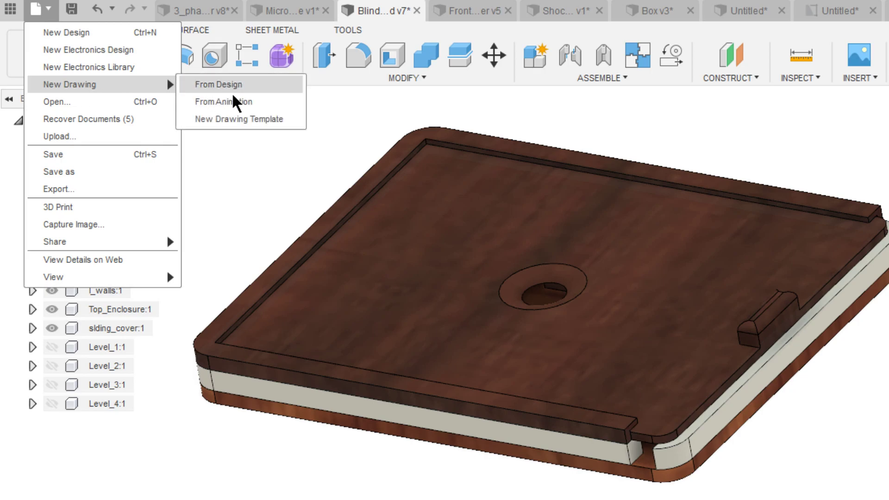
pyautogui.click(240, 118)
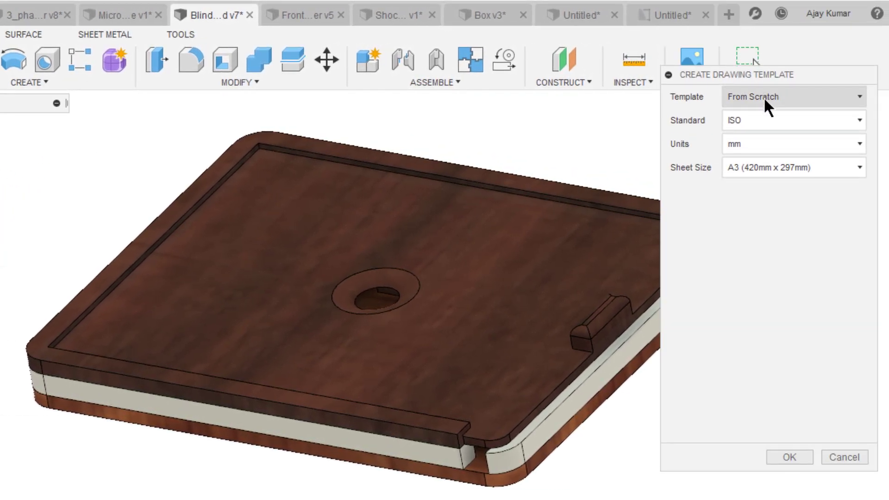
pyautogui.click(766, 99)
pyautogui.click(768, 116)
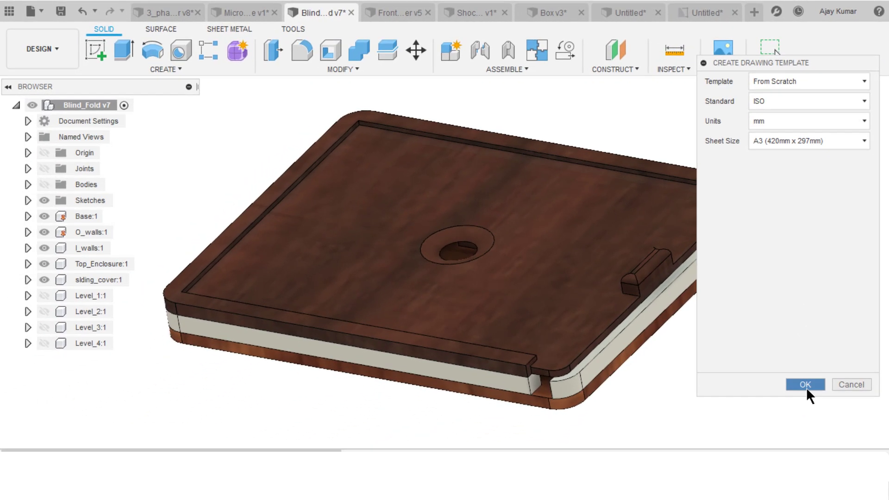
pyautogui.click(805, 385)
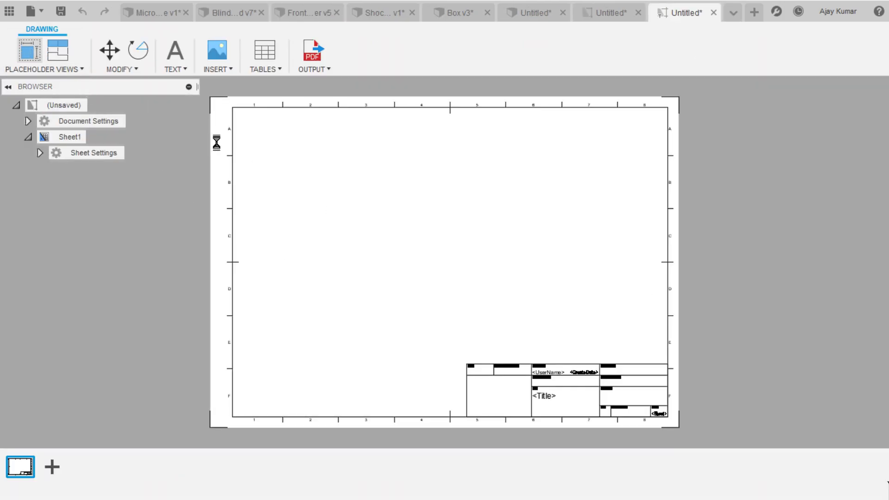
# - Place a placeholder base view in the upper-left area of the template sheet
pyautogui.click(325, 168)
pyautogui.click(808, 306)
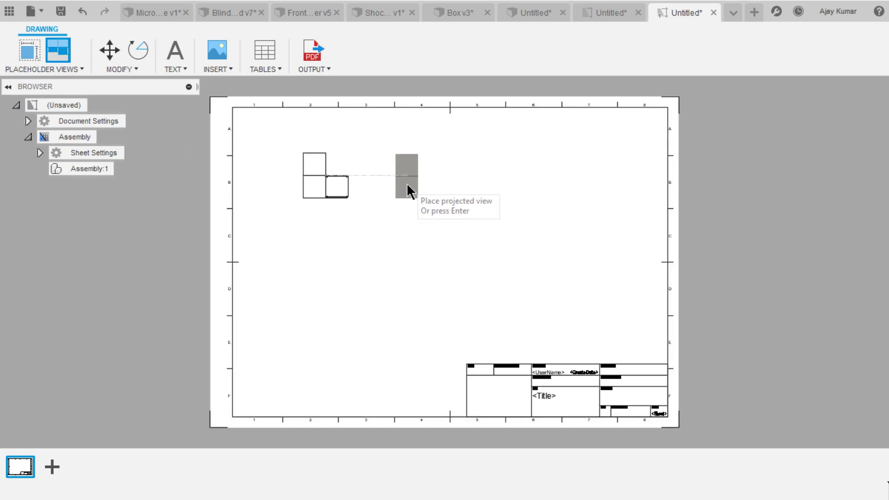
# - Project two placeholder views from the base view, one to its right and one below it
pyautogui.click(393, 192)
pyautogui.click(323, 266)
pyautogui.press('Return')
# - Move the base view down and to the right, and space the two projected views farther from it
pyautogui.moveTo(326, 177); pyautogui.dragTo(349, 195)
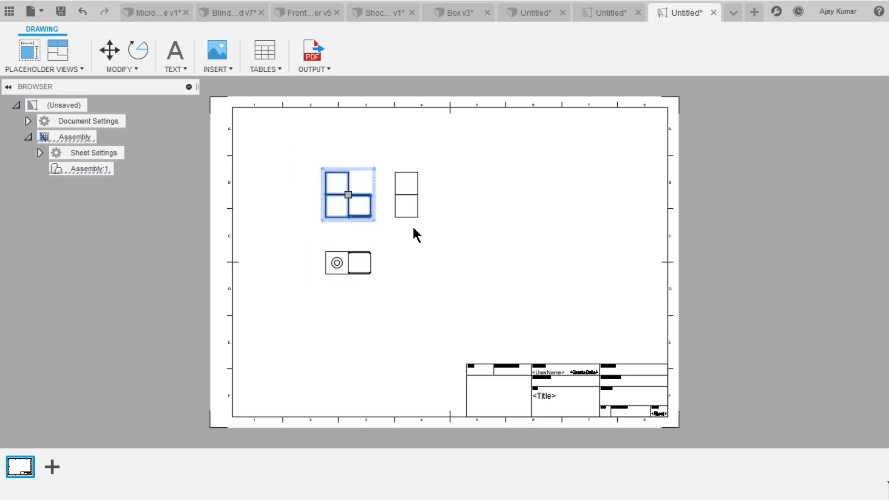
pyautogui.moveTo(407, 193); pyautogui.dragTo(428, 195)
pyautogui.moveTo(351, 268); pyautogui.dragTo(351, 279)
pyautogui.press('Escape')
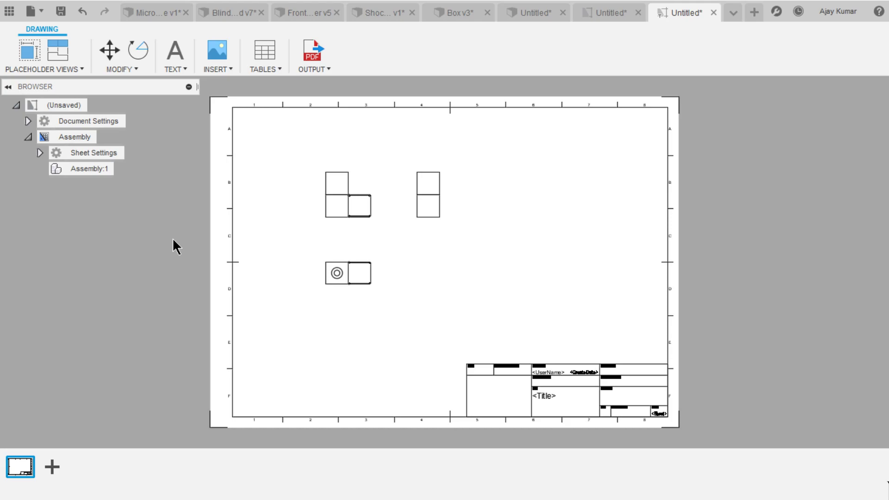
# - Add a second sheet and place an Assembly placeholder view in NE Isometric orientation in its upper-left area
pyautogui.click(56, 467)
pyautogui.click(29, 50)
pyautogui.click(837, 165)
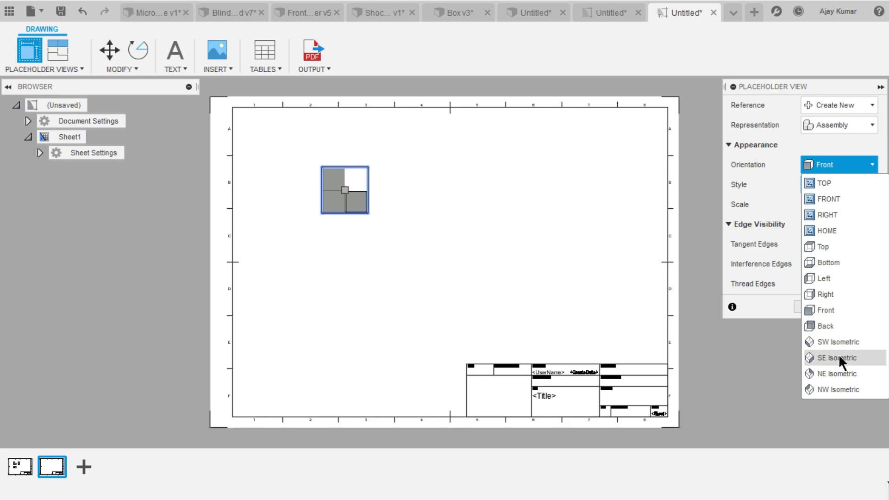
pyautogui.click(838, 373)
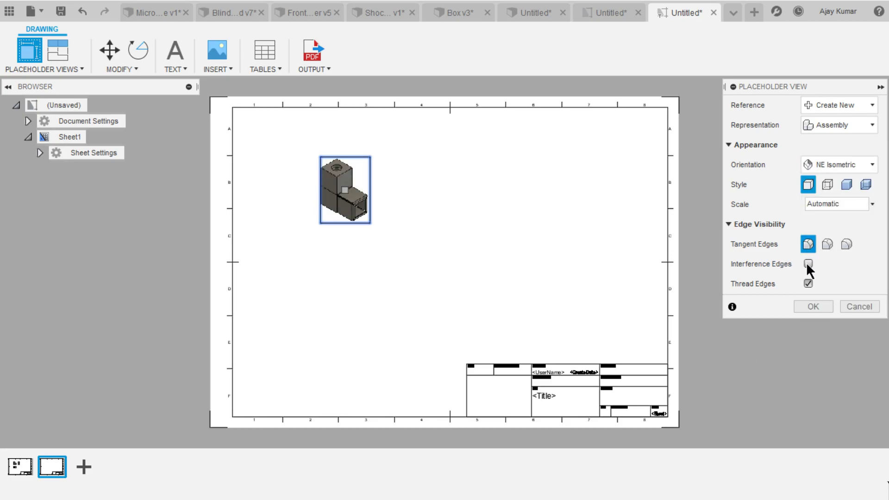
pyautogui.click(813, 306)
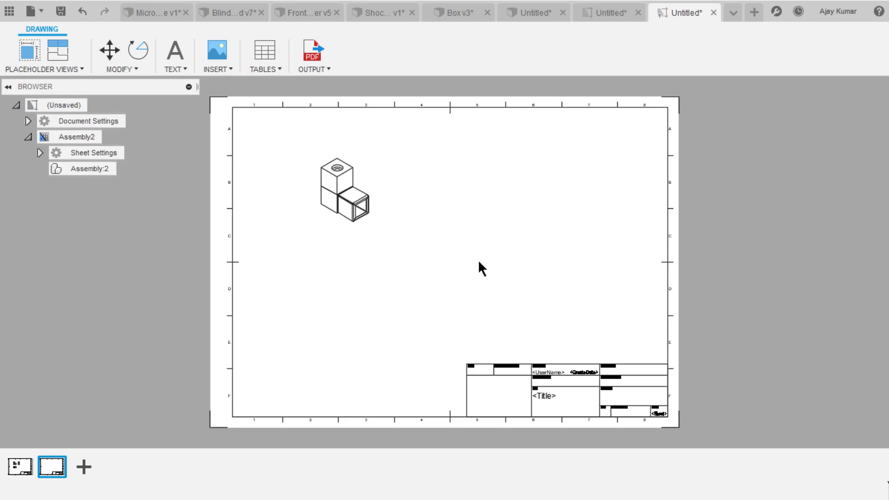
# - Add a third sheet with a Storyboard placeholder view in HOME orientation and a table in the border's upper-right corner
pyautogui.click(84, 467)
pyautogui.click(36, 55)
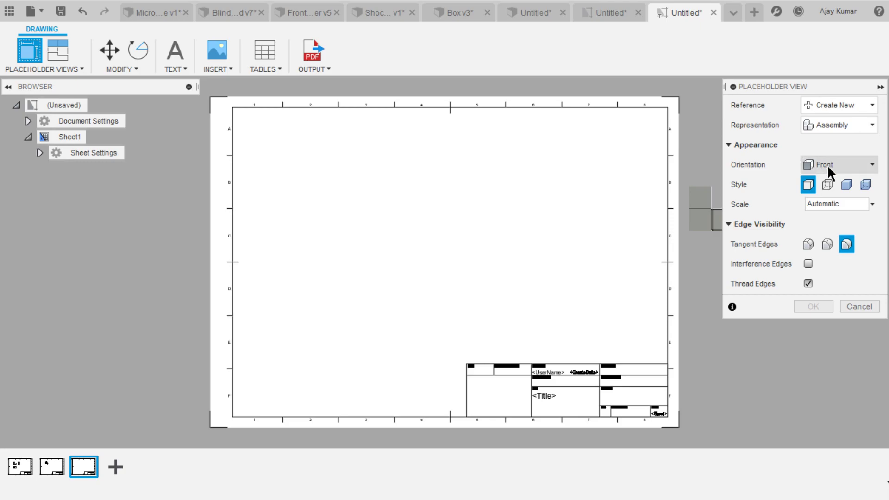
pyautogui.click(828, 124)
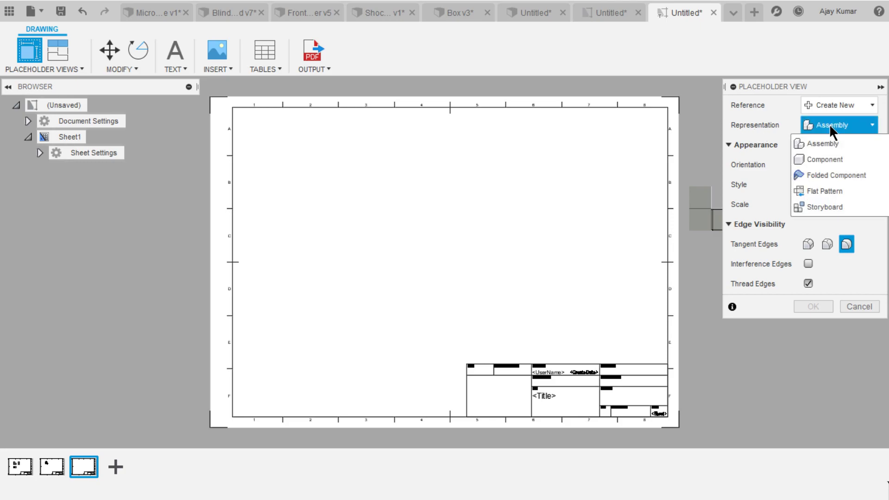
pyautogui.click(828, 206)
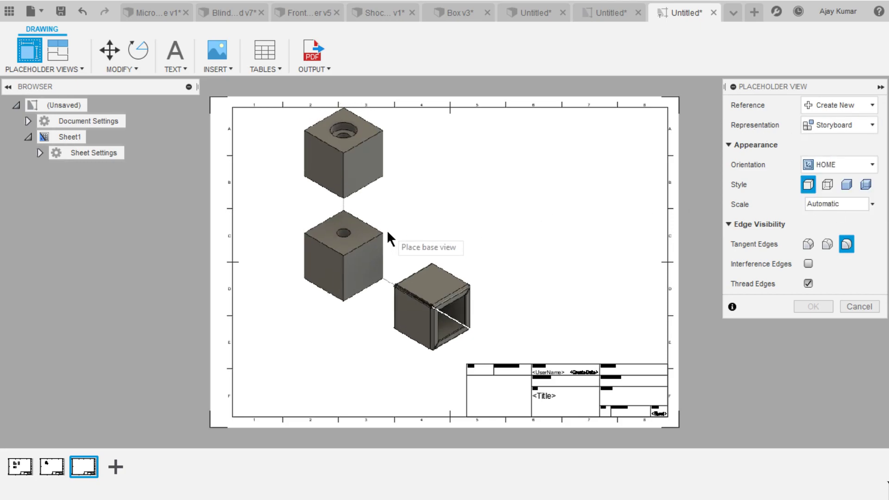
pyautogui.click(373, 252)
pyautogui.click(807, 243)
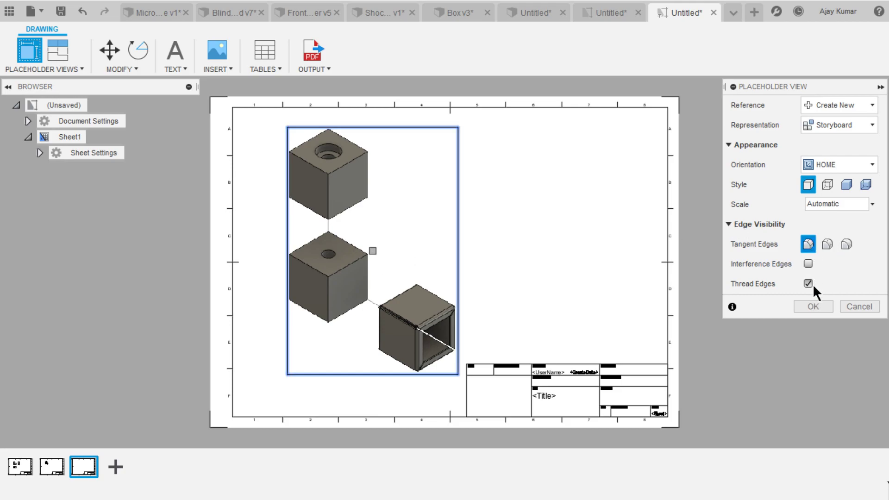
pyautogui.click(813, 307)
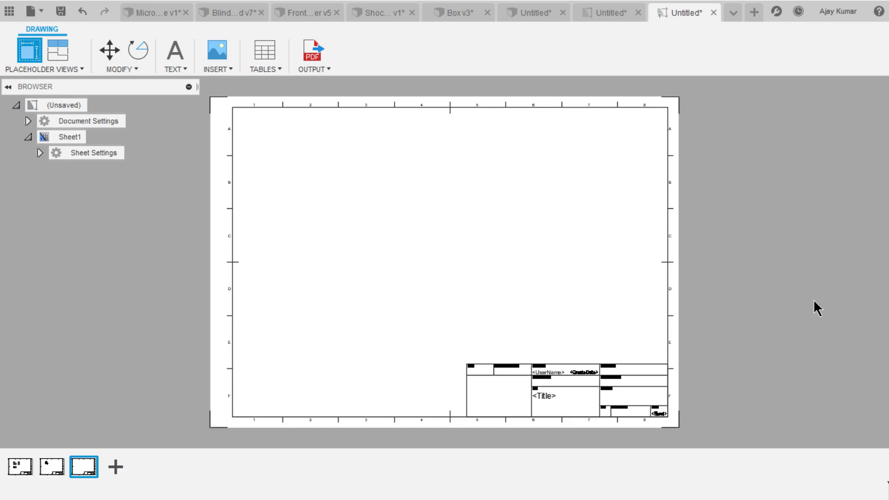
pyautogui.click(262, 51)
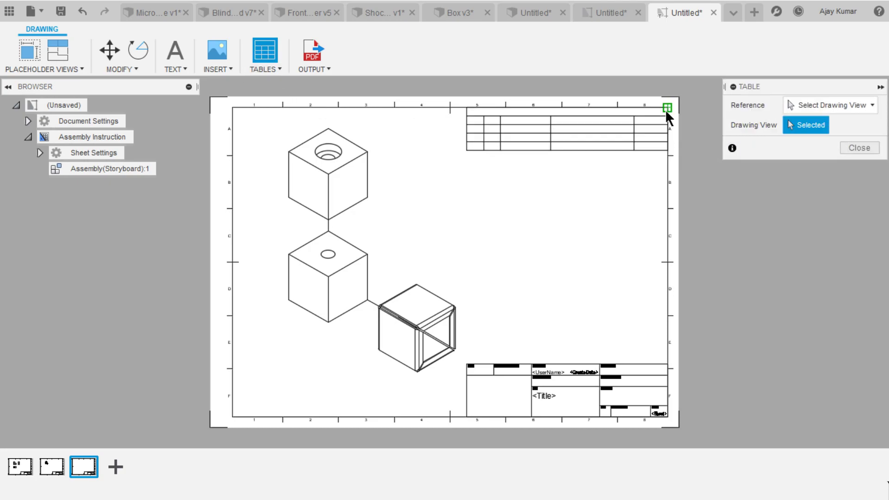
pyautogui.click(667, 115)
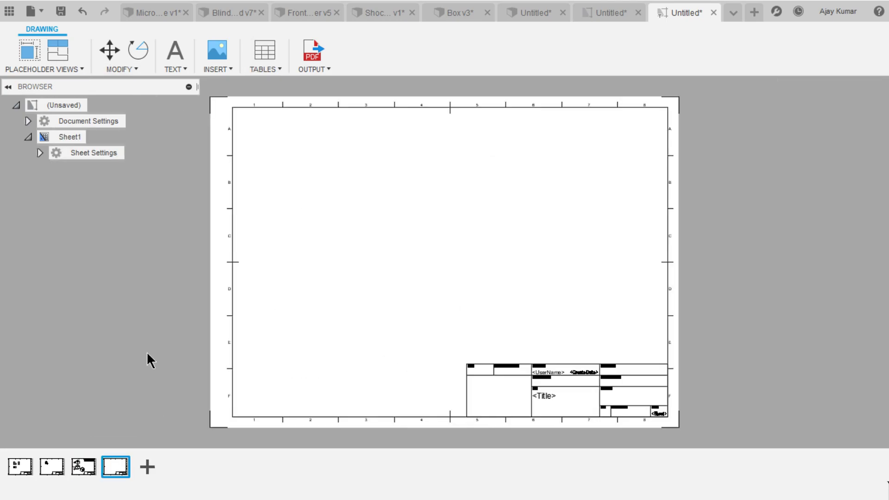
# - Place an Assembly placeholder view in NW Isometric orientation left of centre on a new fourth sheet
pyautogui.click(29, 51)
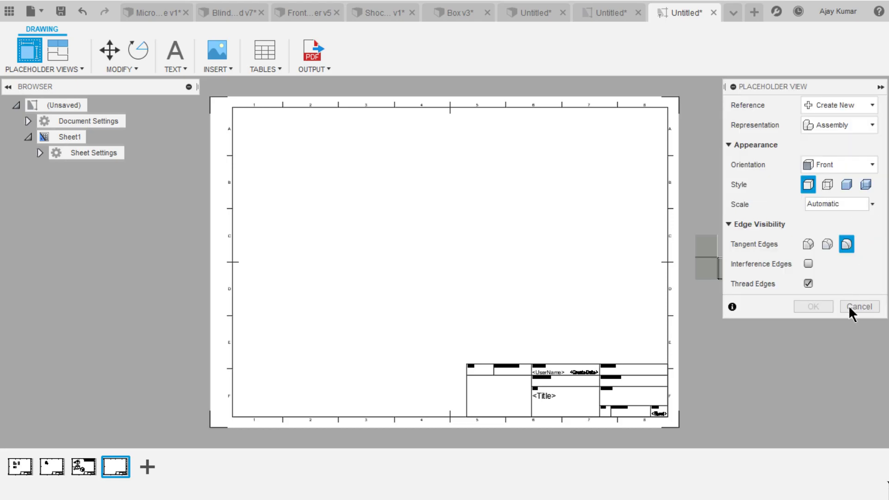
pyautogui.click(835, 164)
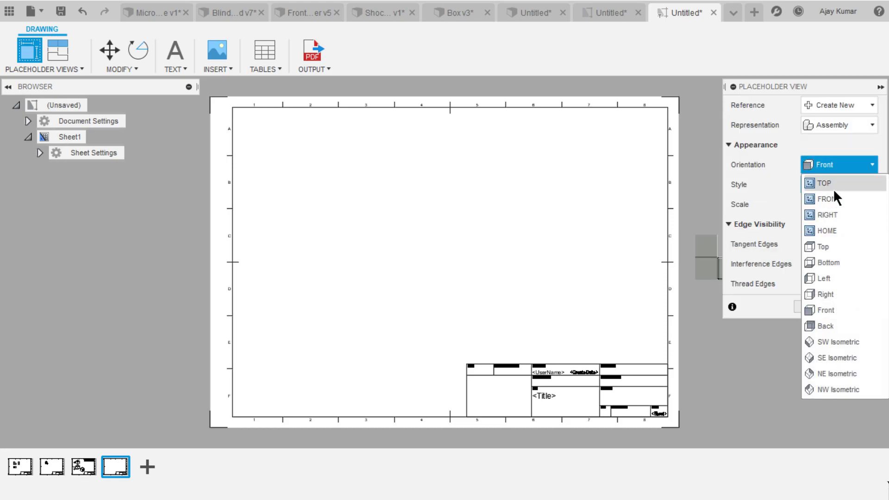
pyautogui.click(838, 389)
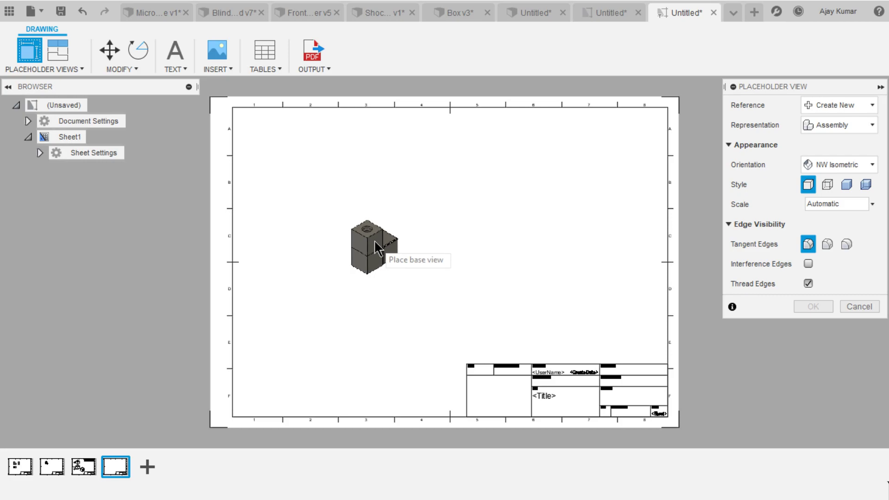
pyautogui.click(390, 228)
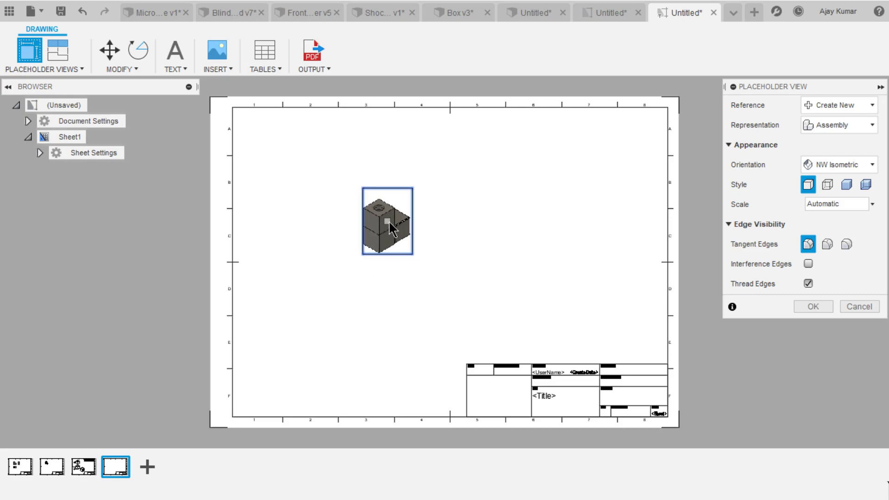
pyautogui.click(819, 304)
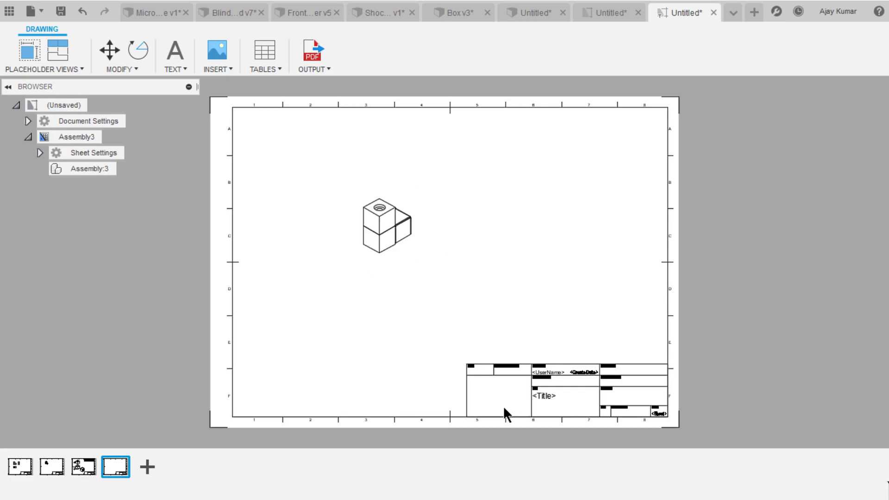
# - Start editing the title block as a new block named ISO_TITLEBLOCK 1, based on ISO_TITLEBLOCK
pyautogui.scroll(2, 540, 418)
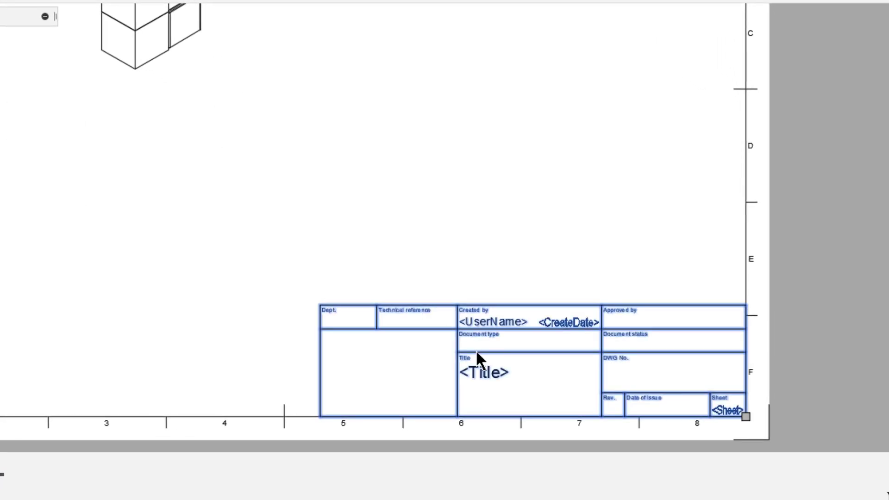
pyautogui.moveTo(476, 351); pyautogui.dragTo(459, 346, button='middle')
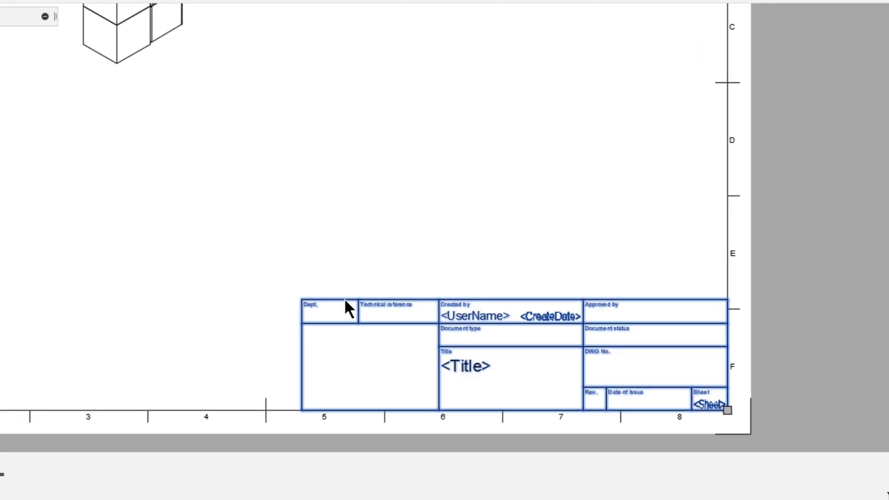
pyautogui.rightClick(345, 301)
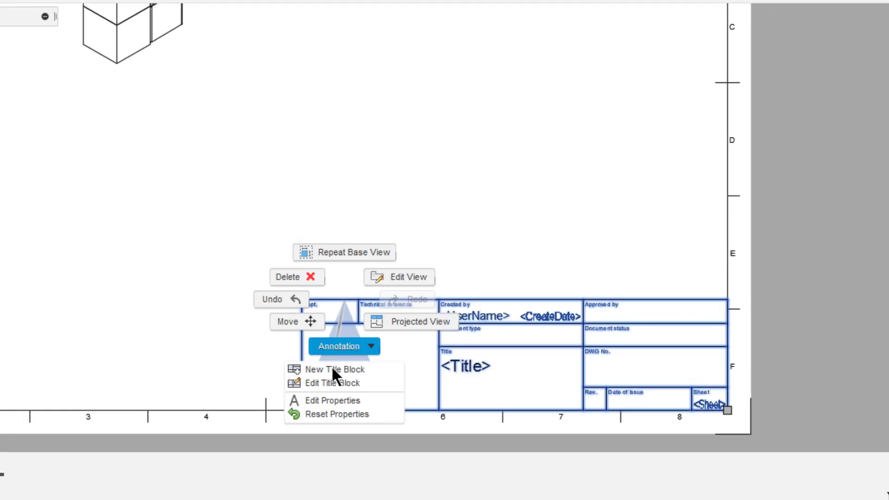
pyautogui.click(335, 383)
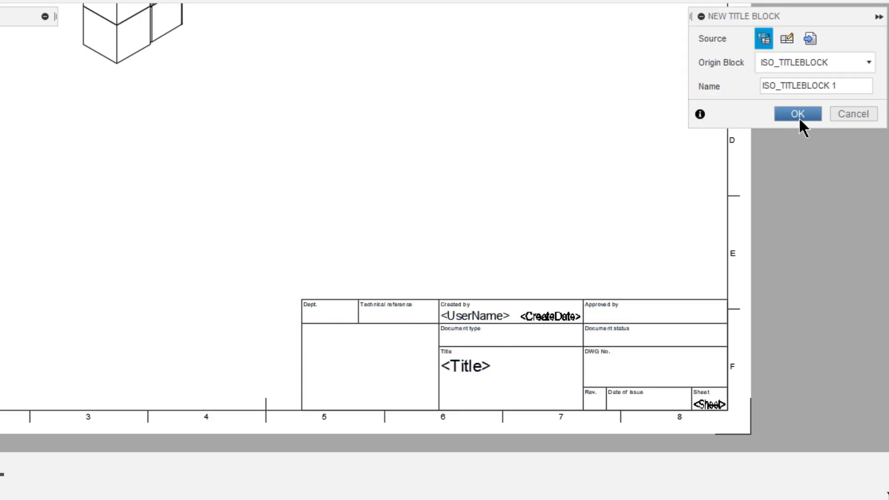
pyautogui.click(797, 115)
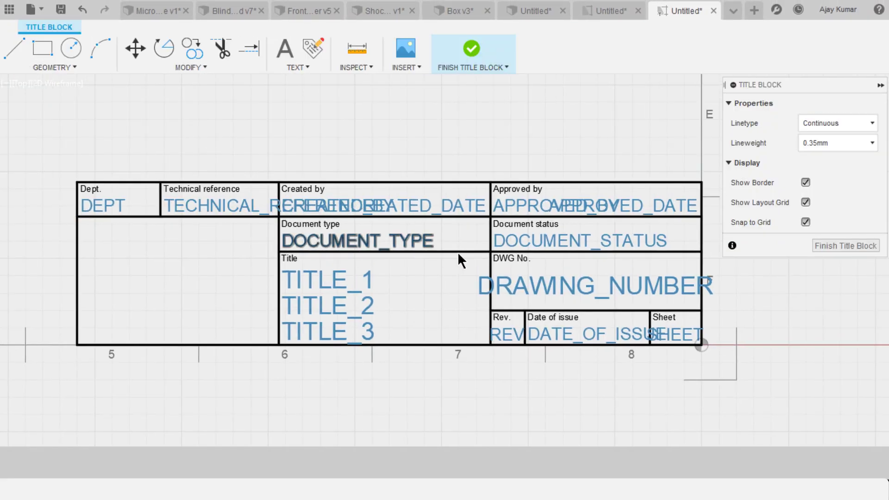
# - Delete the DOCUMENT_STATUS attribute and its Document status label from the title block
pyautogui.click(548, 237)
pyautogui.press('Delete')
pyautogui.click(542, 224)
pyautogui.press('Delete')
# - Trim away the horizontal divider segments beneath the Approved by and Created by cells of the title block
pyautogui.click(536, 216)
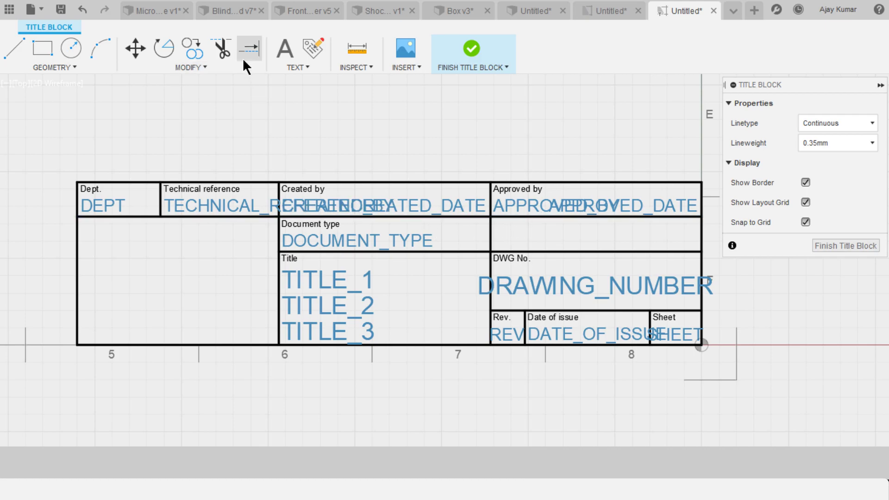
pyautogui.click(219, 55)
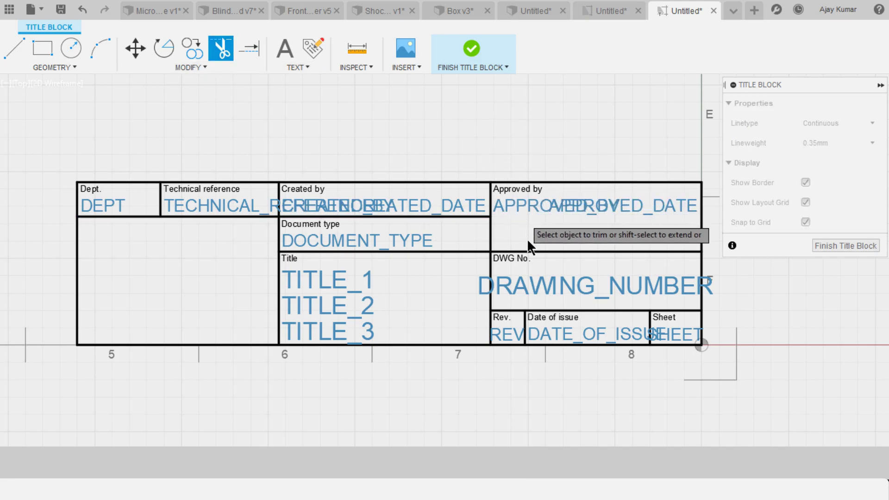
pyautogui.click(448, 215)
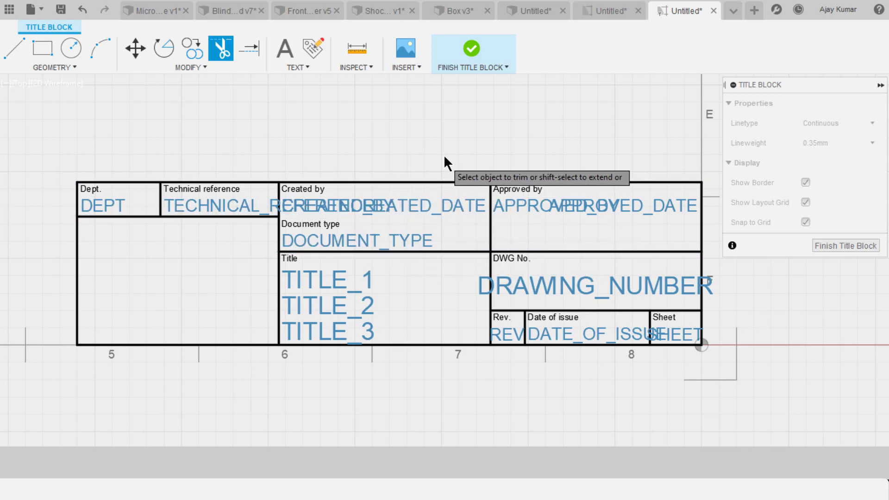
pyautogui.press('Escape')
# - Delete the DOCUMENT_TYPE attribute and its Document type label, and finish the title block
pyautogui.click(353, 241)
pyautogui.press('Delete')
pyautogui.click(331, 224)
pyautogui.press('Delete')
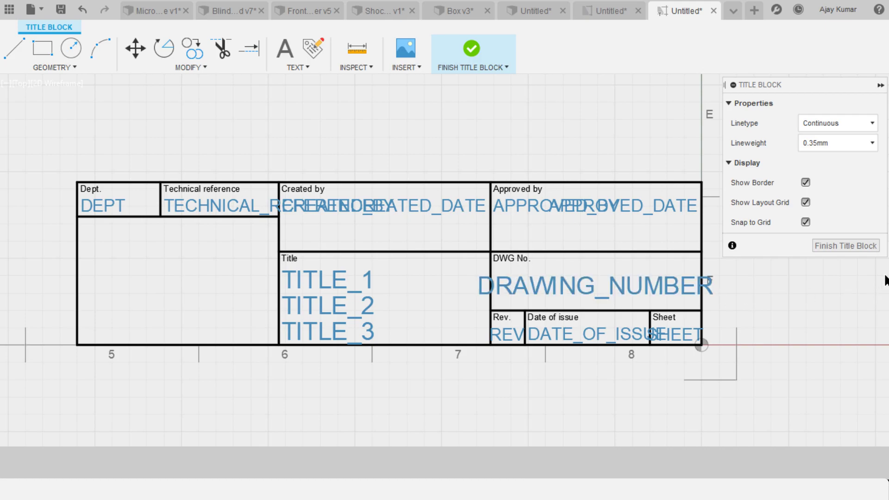
pyautogui.click(856, 247)
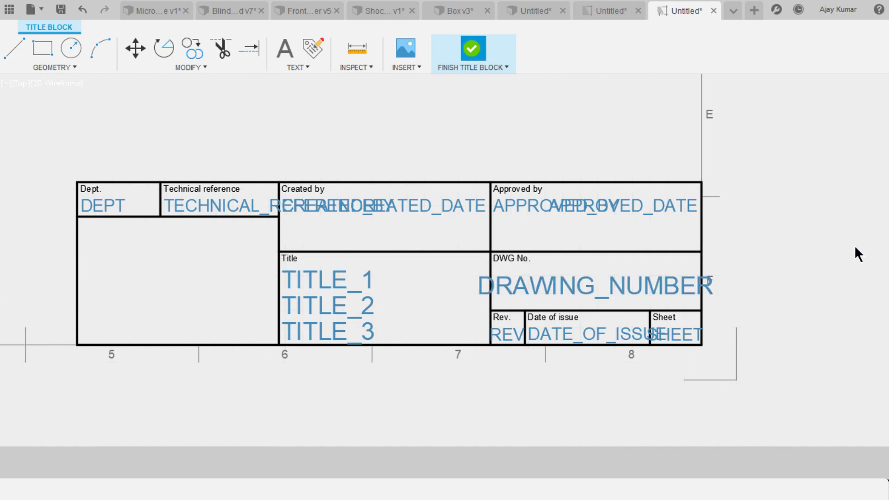
# - Look through the four template sheets and save the drawing template as Sample1
pyautogui.scroll(-2, 406, 231)
pyautogui.moveTo(406, 232); pyautogui.dragTo(428, 273, button='middle')
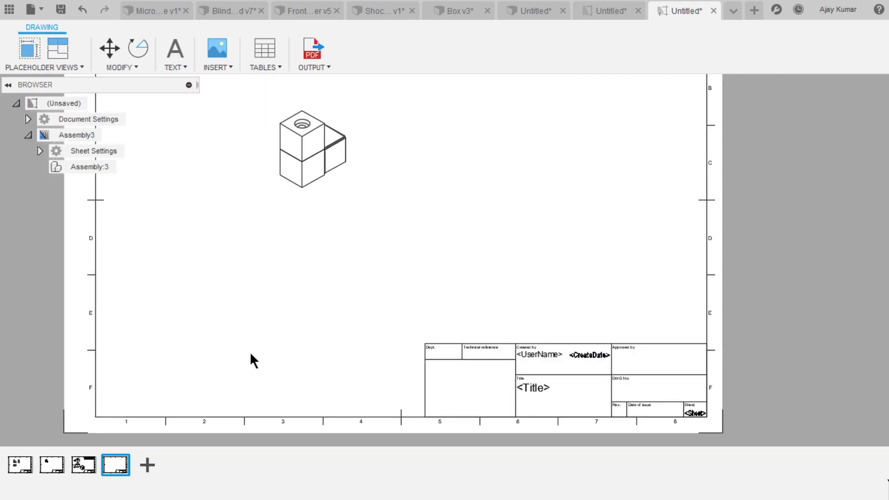
pyautogui.click(79, 464)
pyautogui.click(52, 464)
pyautogui.click(21, 465)
pyautogui.click(116, 467)
pyautogui.scroll(-1, 331, 199)
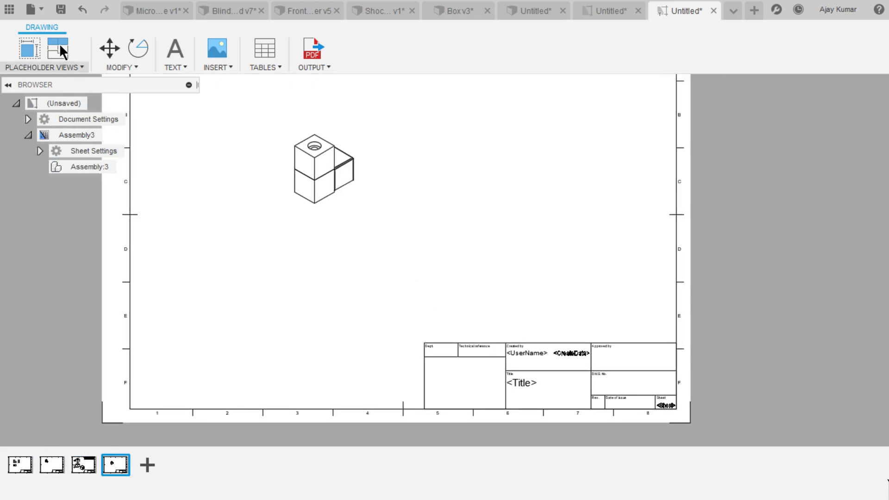
pyautogui.click(54, 11)
pyautogui.write('Sample')
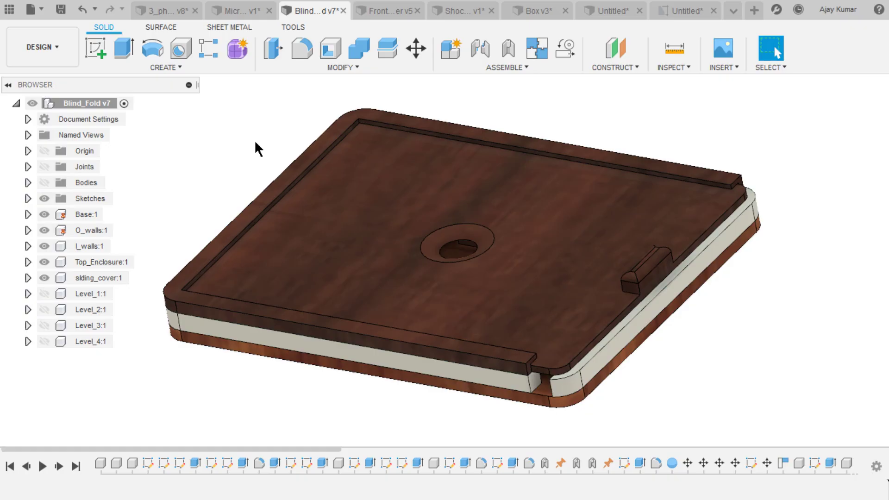
# - Create a new full-assembly drawing of the Blind_Fold design using the Sample1 template
pyautogui.click(37, 49)
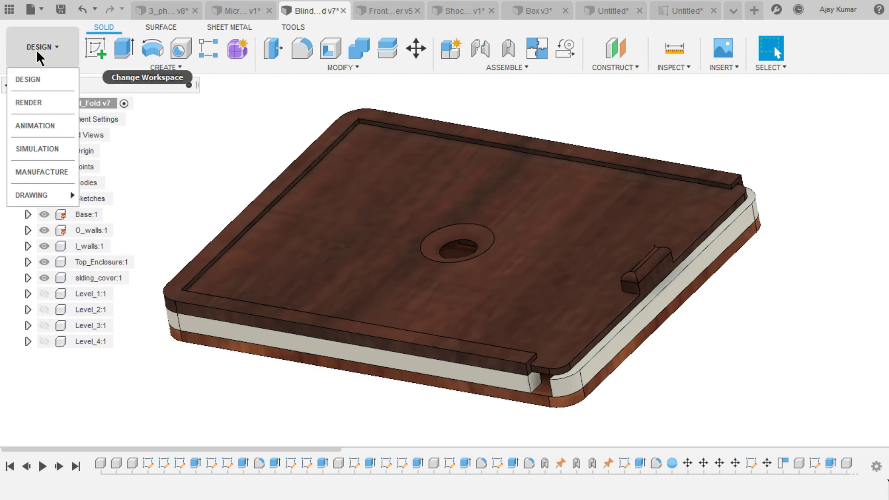
pyautogui.moveTo(32, 200)
pyautogui.click(94, 194)
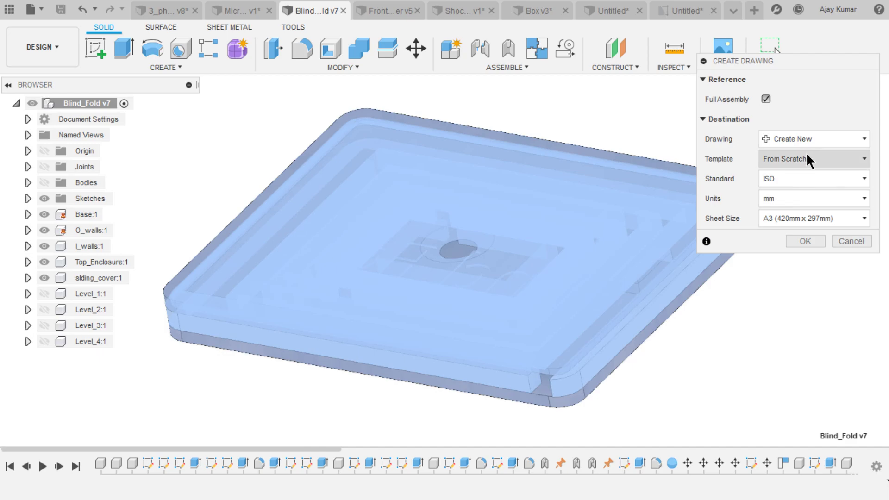
pyautogui.click(807, 155)
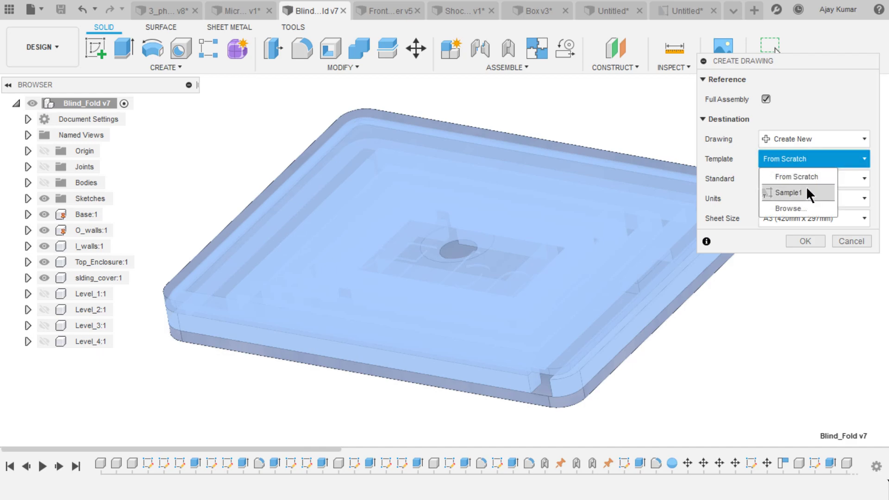
pyautogui.click(785, 198)
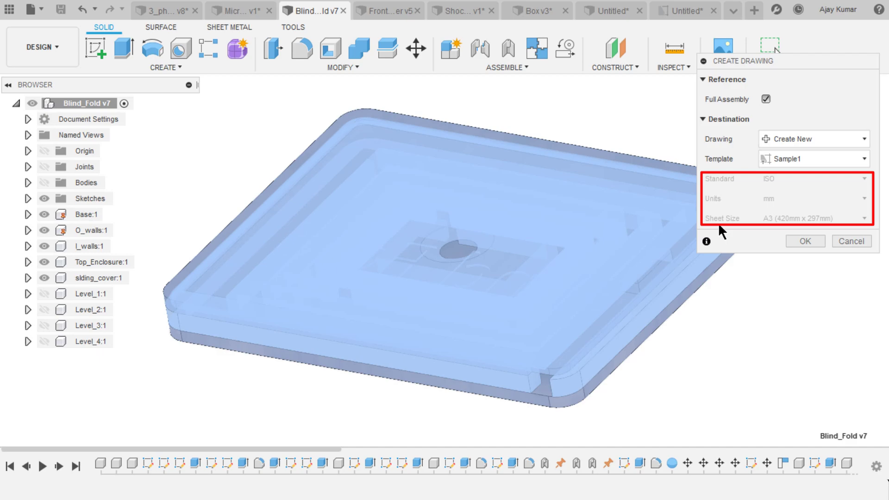
pyautogui.click(799, 240)
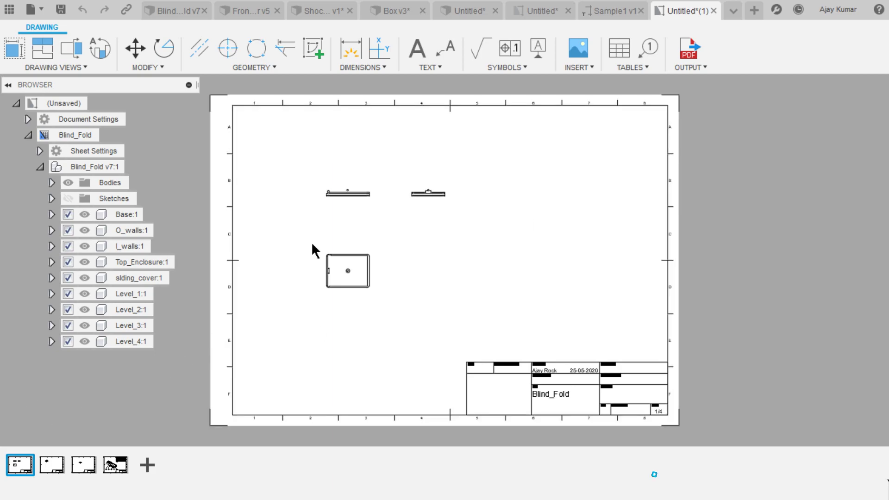
# - Set the front view's scale to 1:2 on the first sheet and move the side view clear of it
pyautogui.scroll(3, 322, 244)
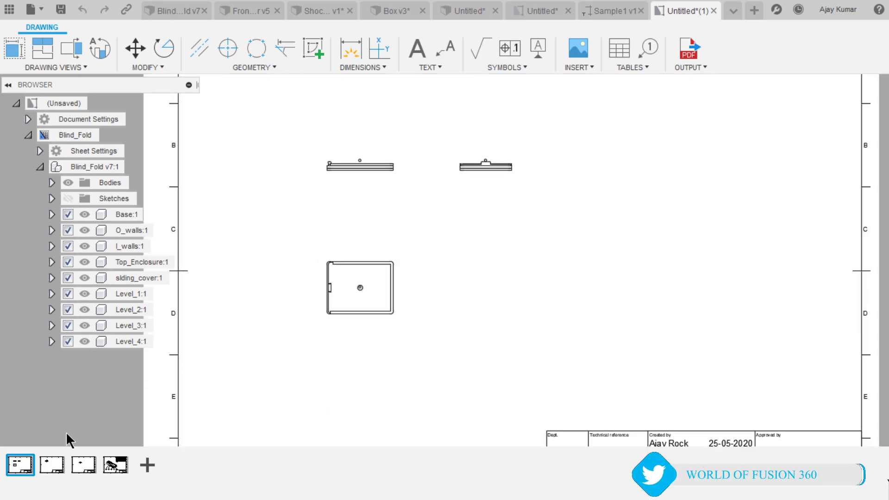
pyautogui.click(355, 170)
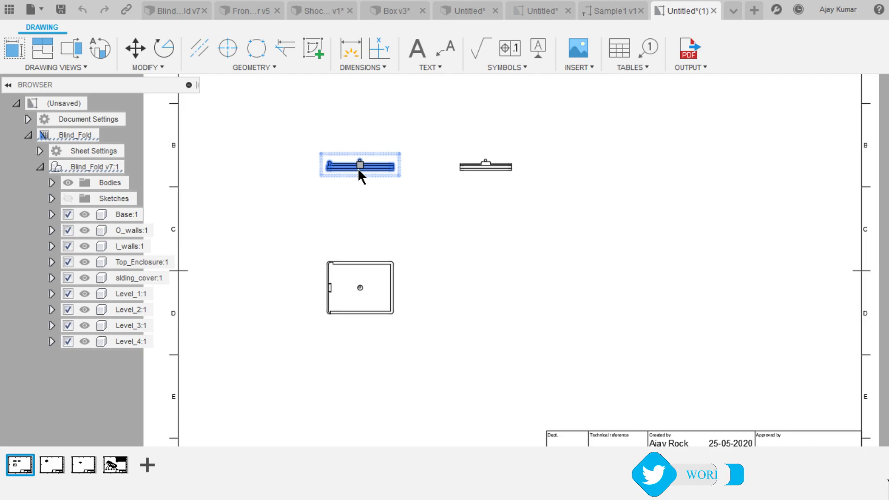
pyautogui.doubleClick(344, 173)
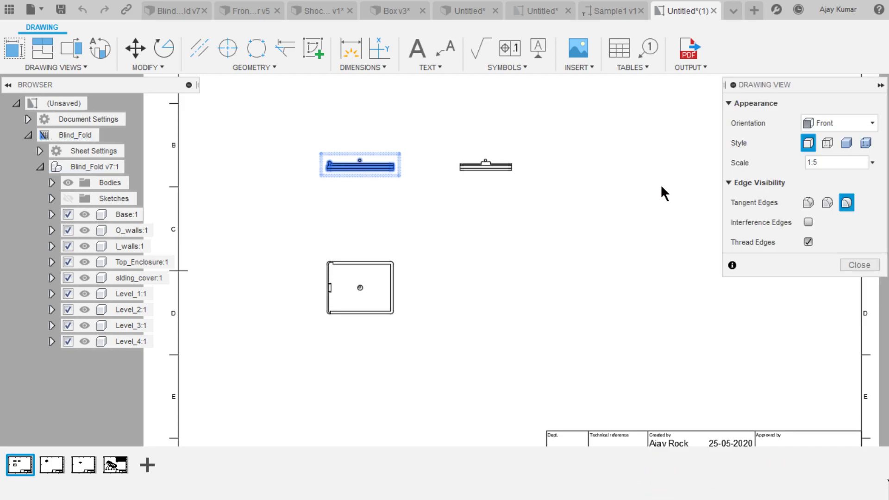
pyautogui.click(872, 162)
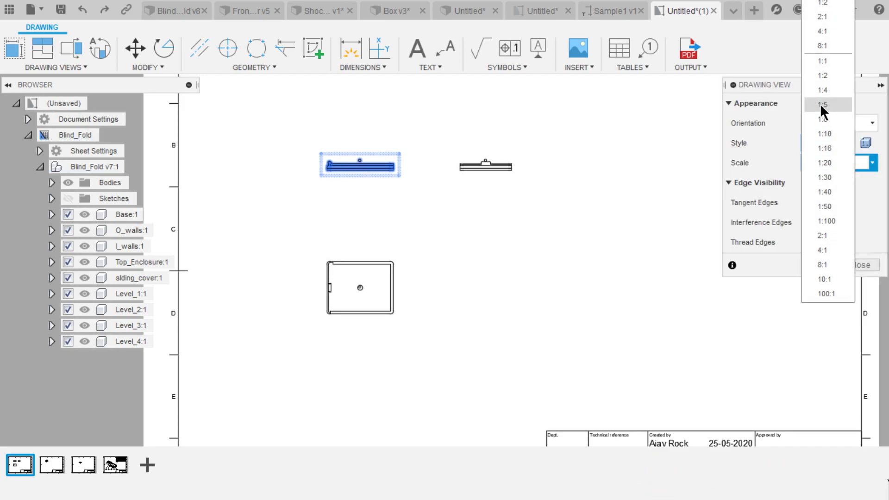
pyautogui.click(821, 80)
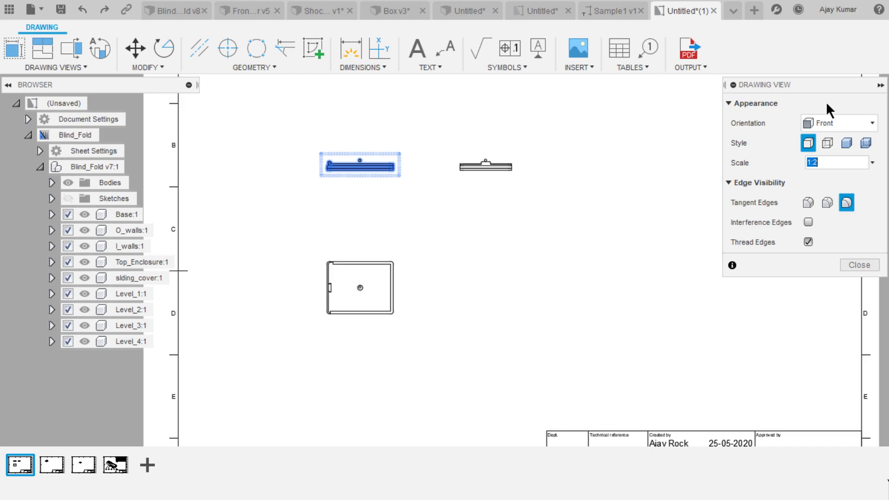
pyautogui.click(851, 264)
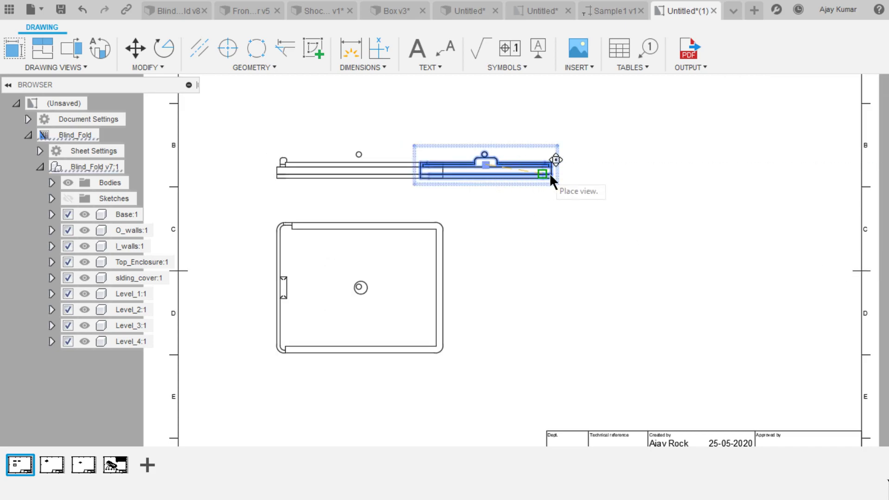
pyautogui.click(568, 173)
pyautogui.scroll(-2, 571, 254)
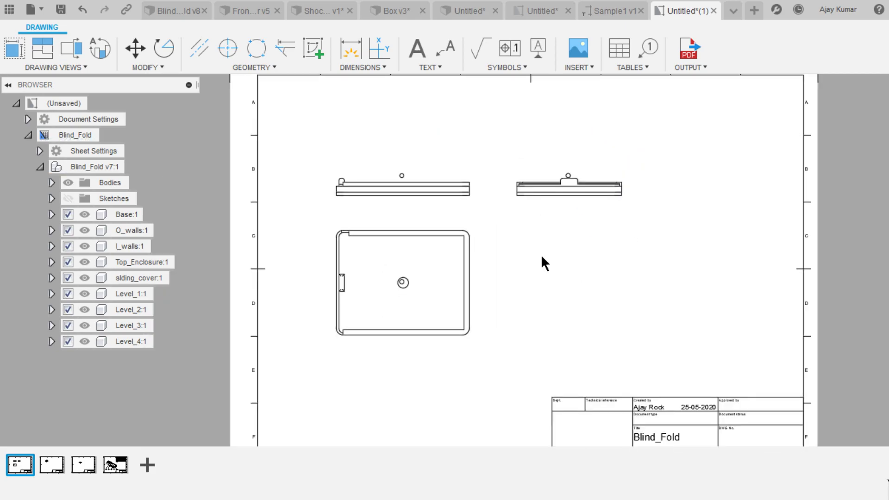
# - Look at the Blind_Fold_3 sheet and remove the numbered balloons from the exploded view on the Disassembly sheet
pyautogui.click(81, 464)
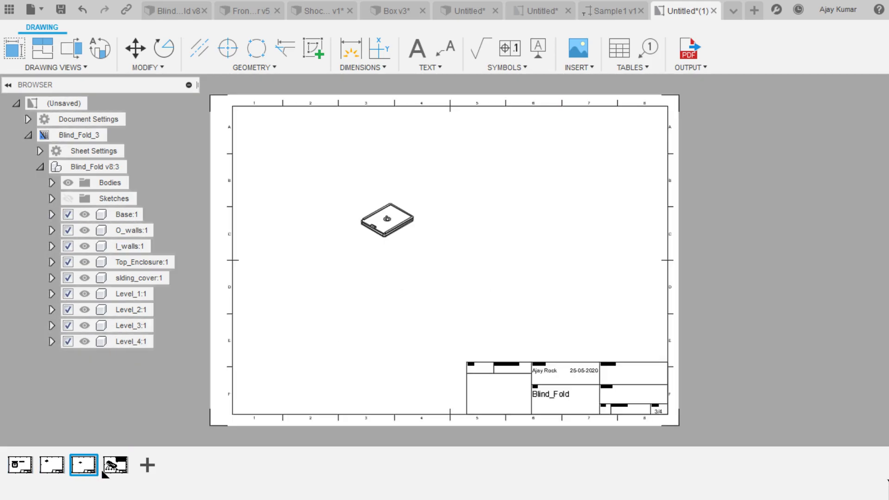
pyautogui.click(115, 465)
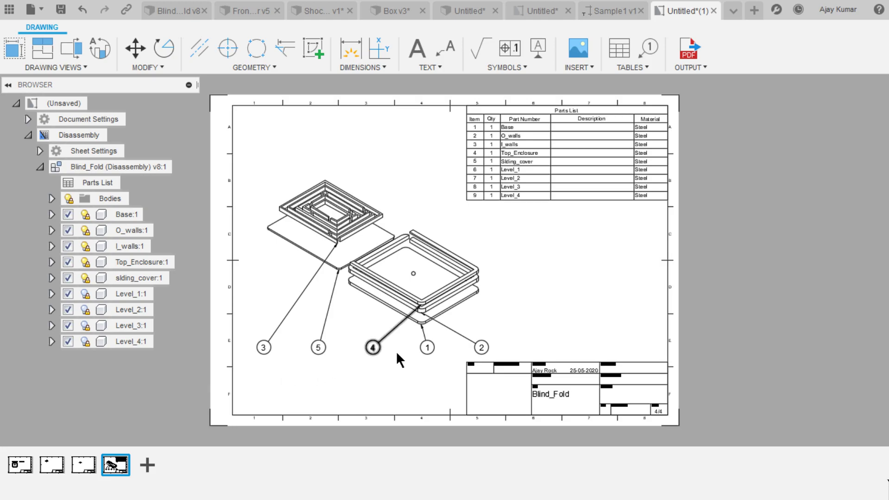
pyautogui.scroll(1, 404, 351)
pyautogui.scroll(3, 405, 321)
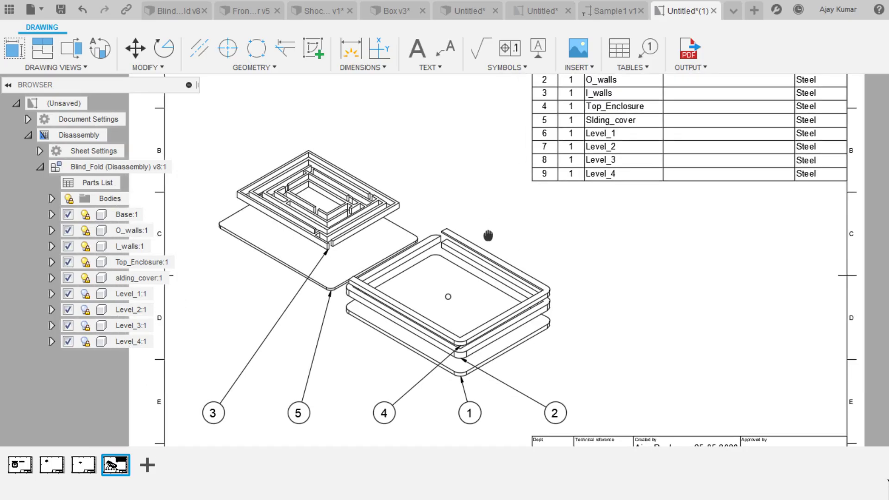
pyautogui.doubleClick(440, 334)
pyautogui.click(846, 123)
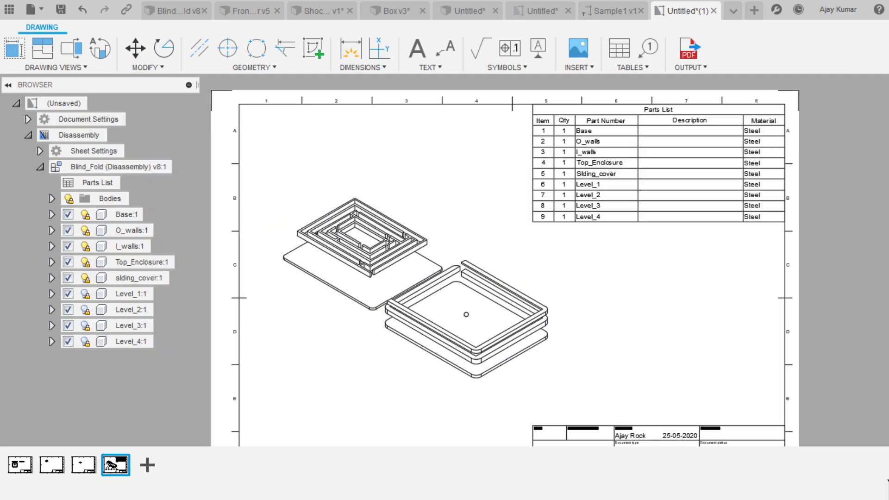
pyautogui.moveTo(407, 394); pyautogui.dragTo(407, 349, button='middle')
pyautogui.middleClick(638, 330)
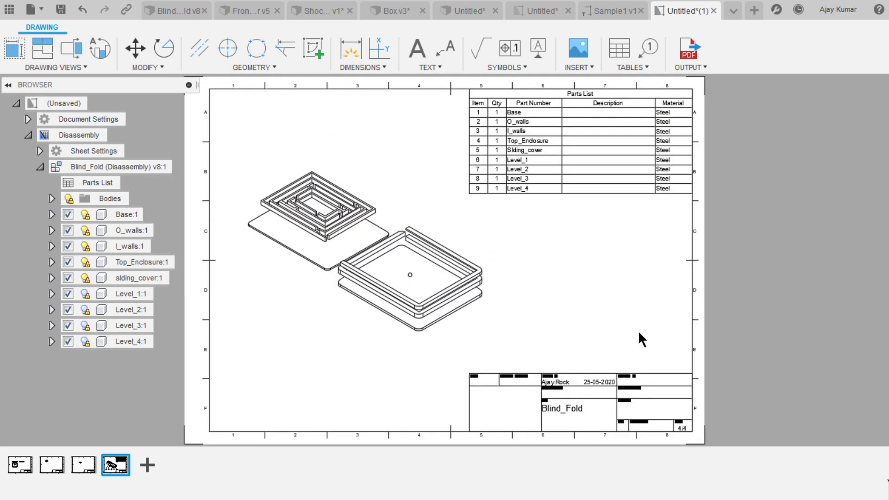
# - Set the scale of the isometric view on the Blind_Fold_3 sheet to 1:1
pyautogui.click(84, 464)
pyautogui.scroll(4, 648, 324)
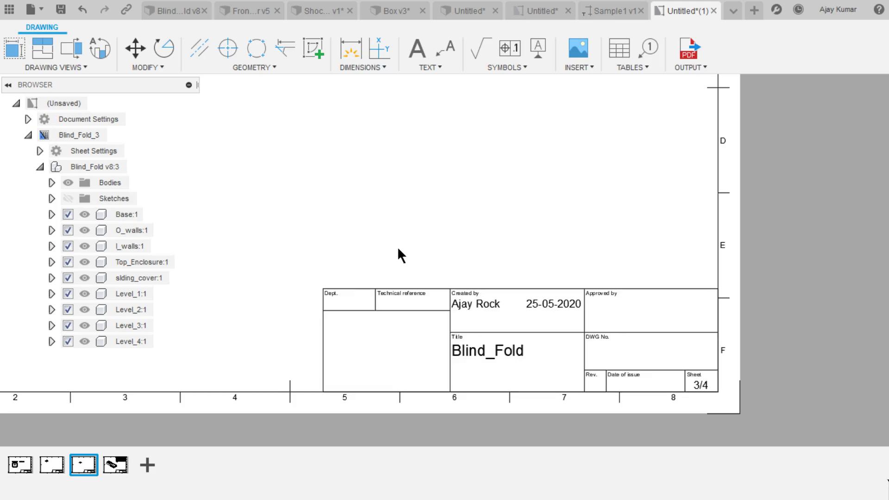
pyautogui.moveTo(259, 102); pyautogui.dragTo(341, 261, button='middle')
pyautogui.scroll(-2, 333, 259)
pyautogui.click(287, 212)
pyautogui.doubleClick(288, 219)
pyautogui.click(872, 162)
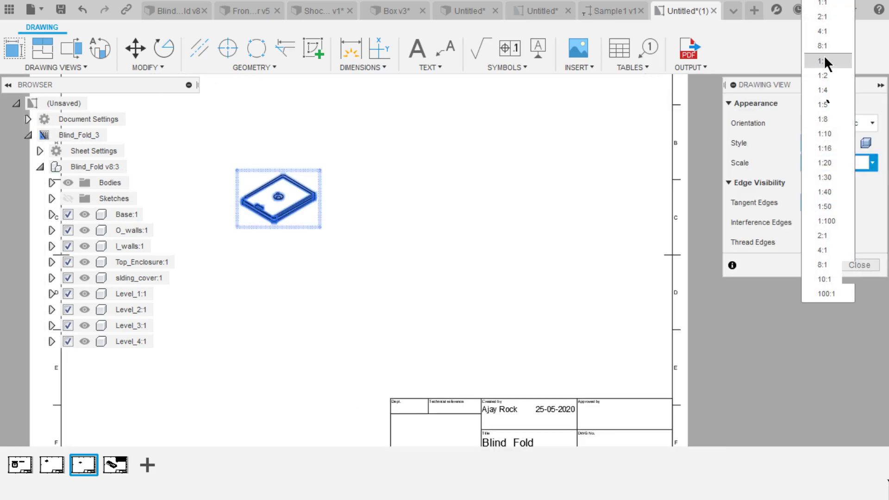
pyautogui.click(829, 61)
pyautogui.click(860, 266)
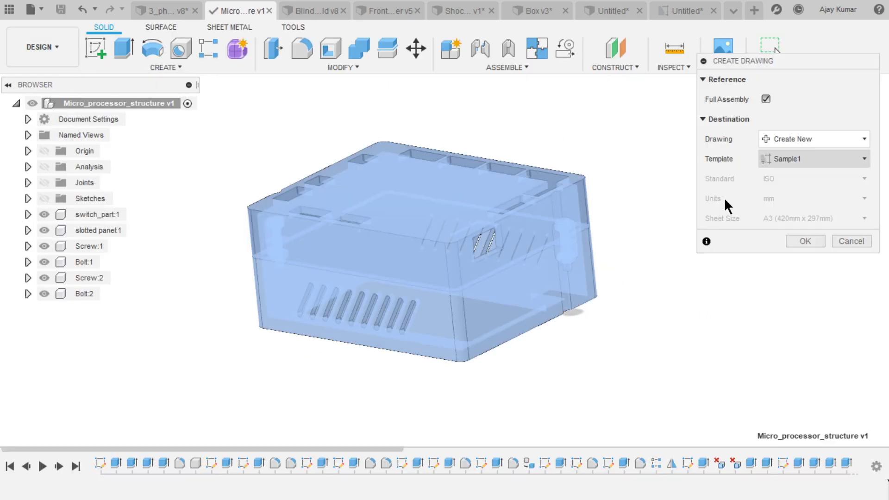
# - Set up a new full-assembly drawing of Micro_processor_structure with the Sample1 template
pyautogui.click(798, 154)
pyautogui.click(798, 186)
pyautogui.click(746, 241)
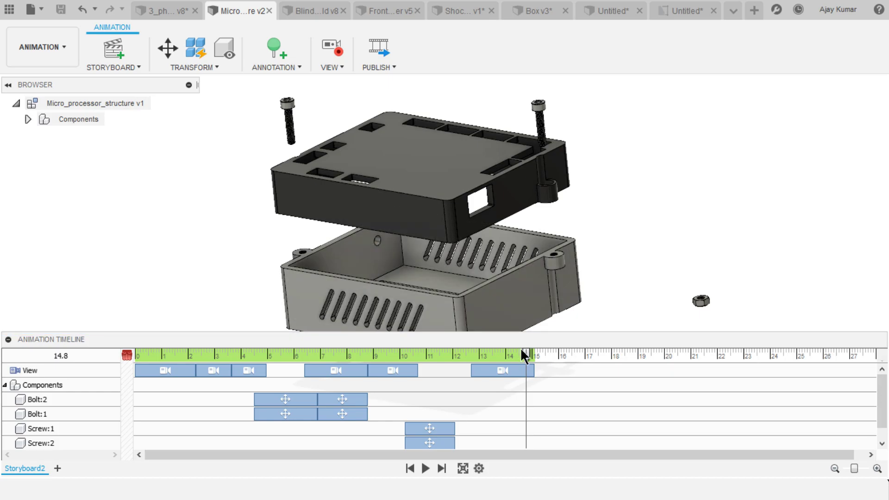
# - Move the Storyboard2 playhead to 16.1 to view the exploded assembly, and return to the Design workspace
pyautogui.moveTo(524, 351); pyautogui.dragTo(559, 358)
pyautogui.click(21, 40)
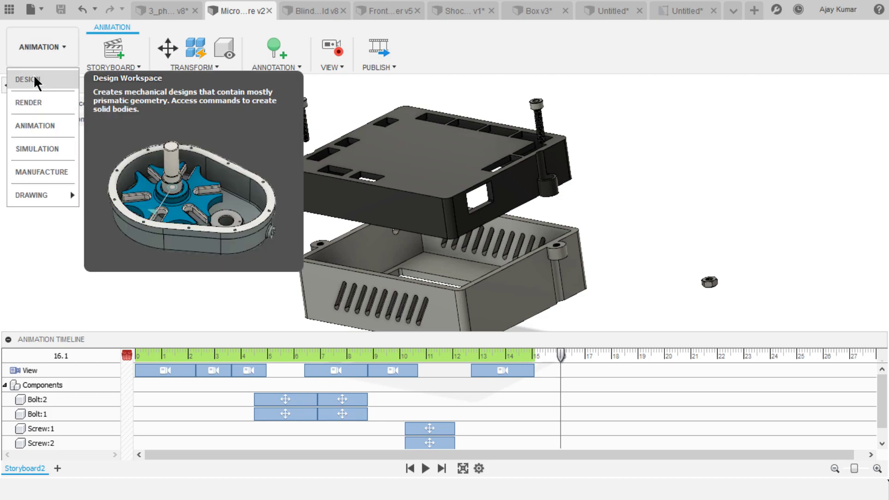
pyautogui.click(34, 80)
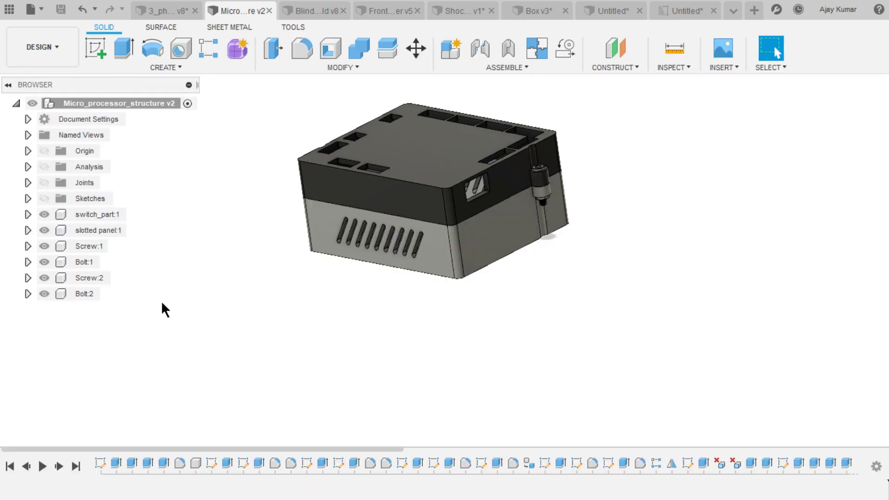